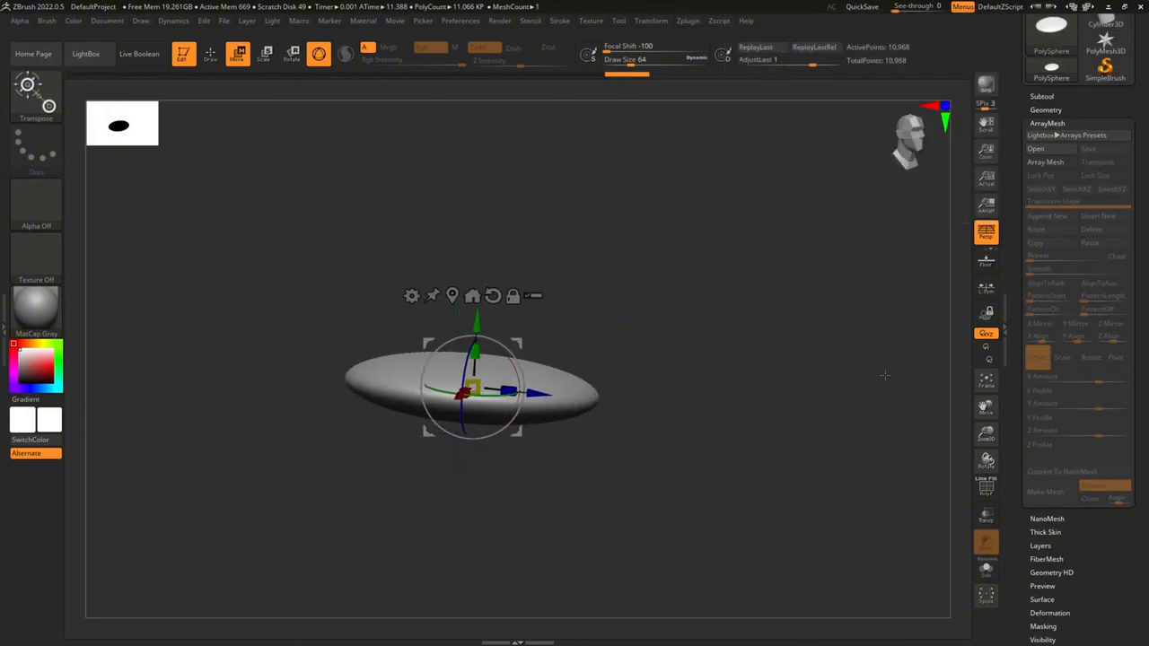
# Turn on Array Mesh for the flattened sphere and set its repeat count to 8
pyautogui.click(1045, 162)
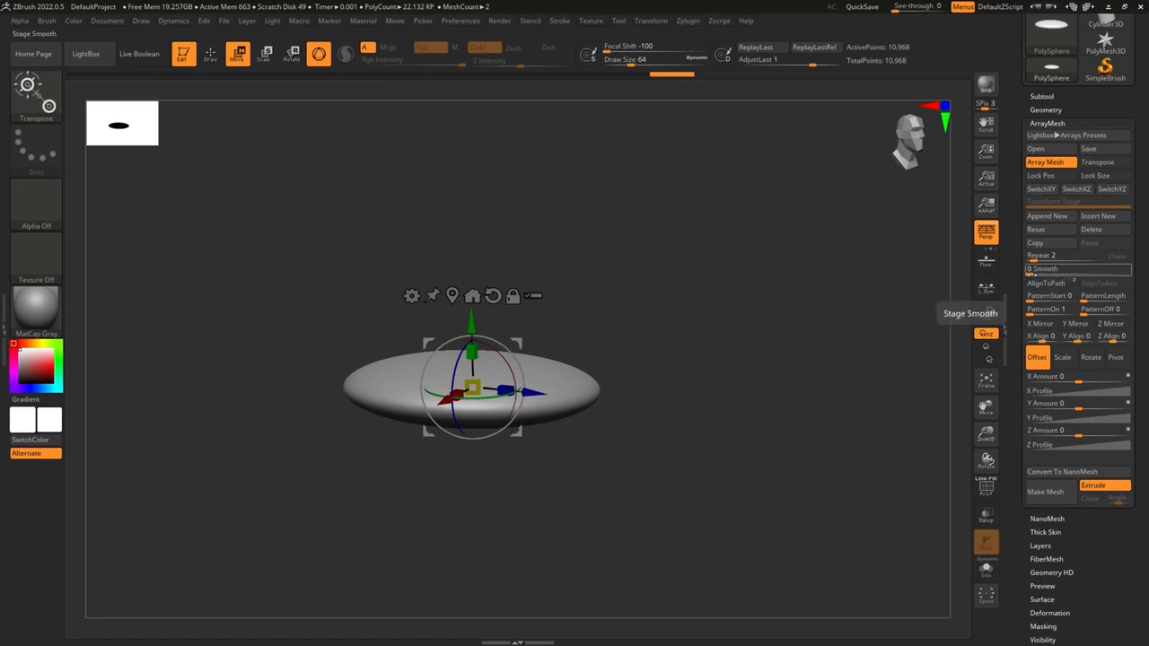
pyautogui.moveTo(1037, 260); pyautogui.dragTo(1039, 261)
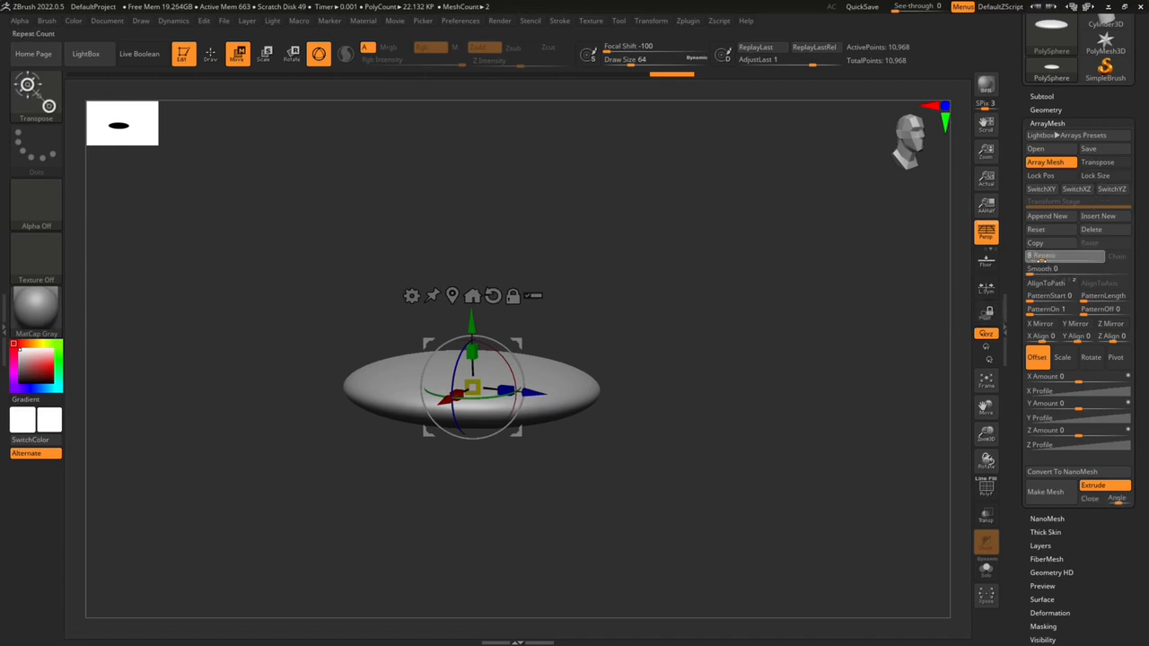
pyautogui.moveTo(1041, 258); pyautogui.dragTo(1104, 268)
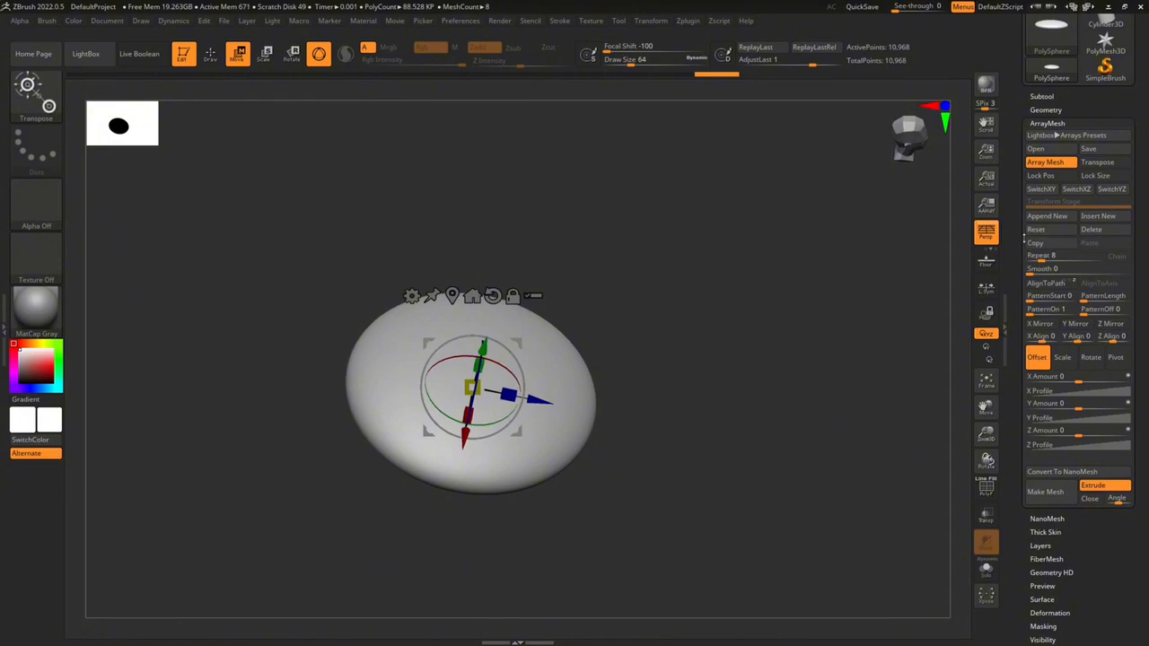
pyautogui.scroll(-2, 1022, 243)
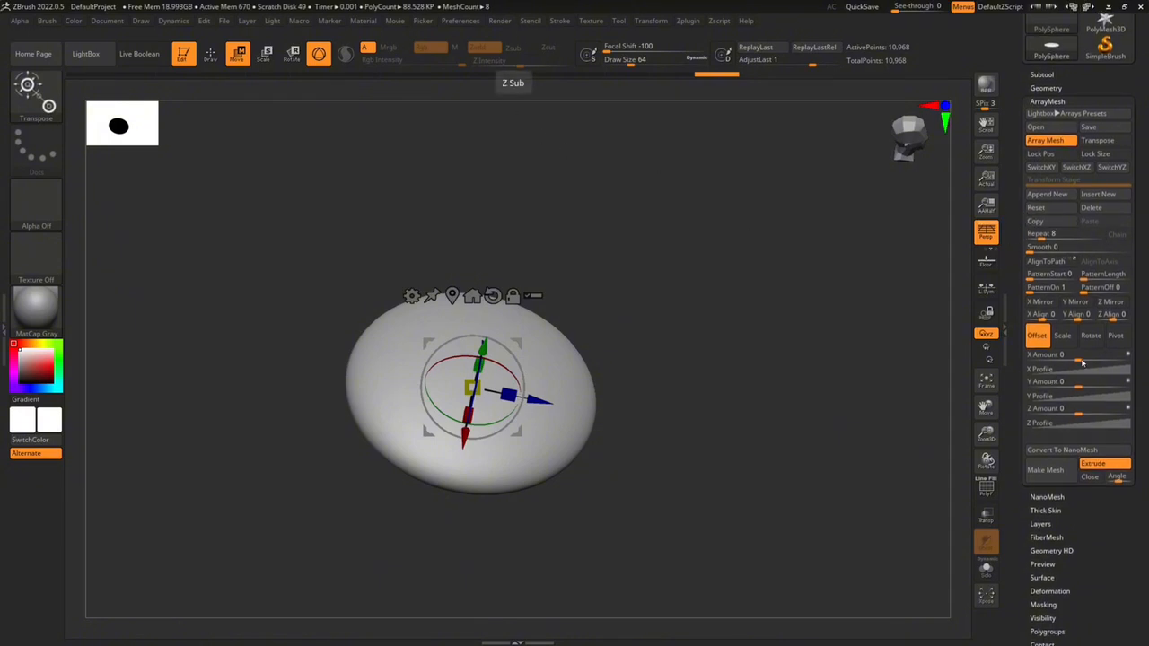
# Spread the array copies along X with an offset amount of about 4.53
pyautogui.moveTo(1084, 363); pyautogui.dragTo(1102, 356)
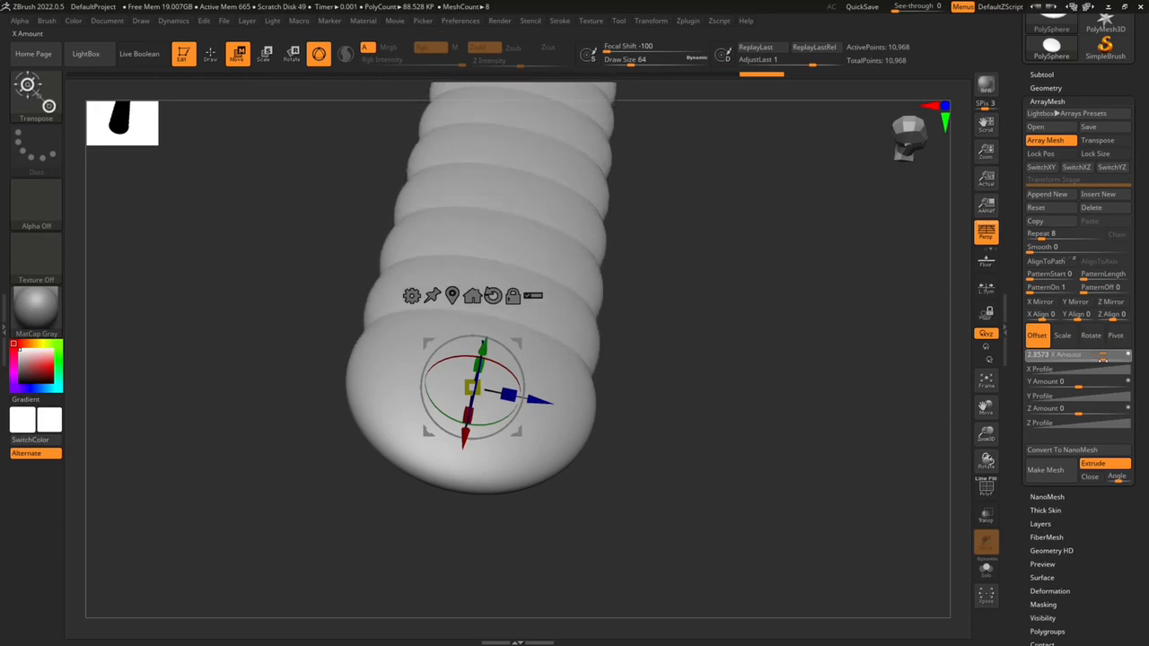
pyautogui.moveTo(813, 343); pyautogui.dragTo(789, 320)
pyautogui.moveTo(1102, 356)
pyautogui.mouseDown()
pyautogui.moveTo(1122, 357)
pyautogui.moveTo(1108, 359)
pyautogui.mouseUp()
pyautogui.moveTo(718, 350); pyautogui.dragTo(772, 325)
pyautogui.moveTo(1111, 355)
pyautogui.mouseDown()
pyautogui.moveTo(1090, 356)
pyautogui.moveTo(1106, 356)
pyautogui.mouseUp()
pyautogui.moveTo(830, 334)
pyautogui.mouseDown()
pyautogui.moveTo(867, 280)
pyautogui.moveTo(880, 308)
pyautogui.moveTo(828, 336)
pyautogui.mouseUp()
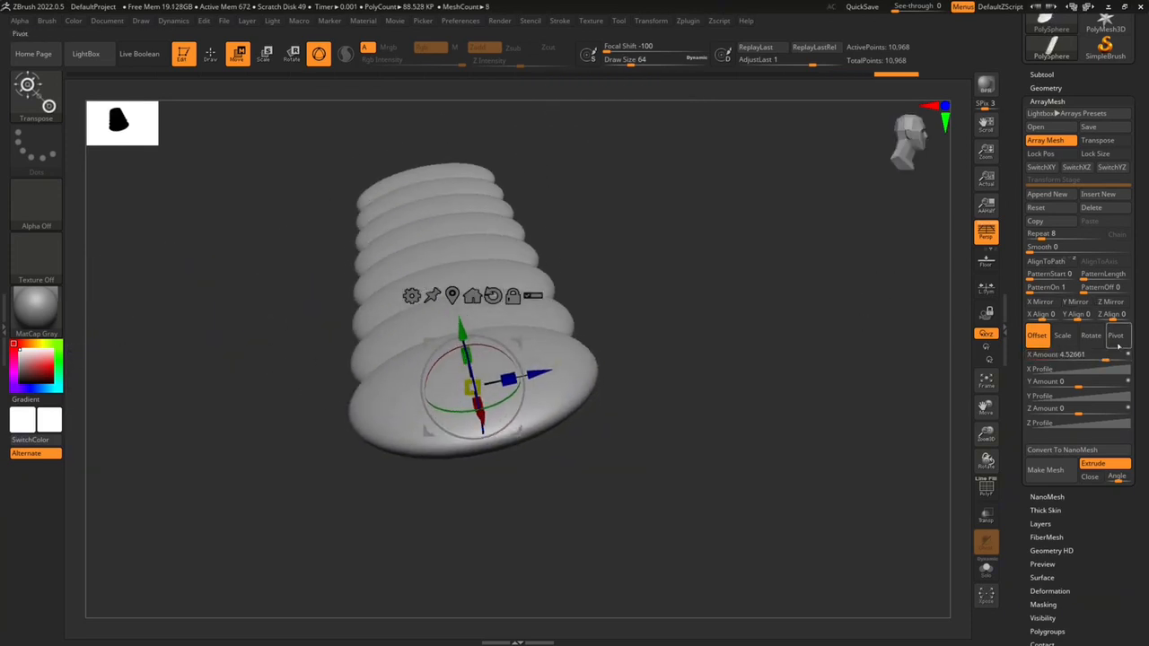
# Tighten the array's X offset to 1.30875 and set the repeat count to 14
pyautogui.moveTo(1106, 356); pyautogui.dragTo(1099, 356)
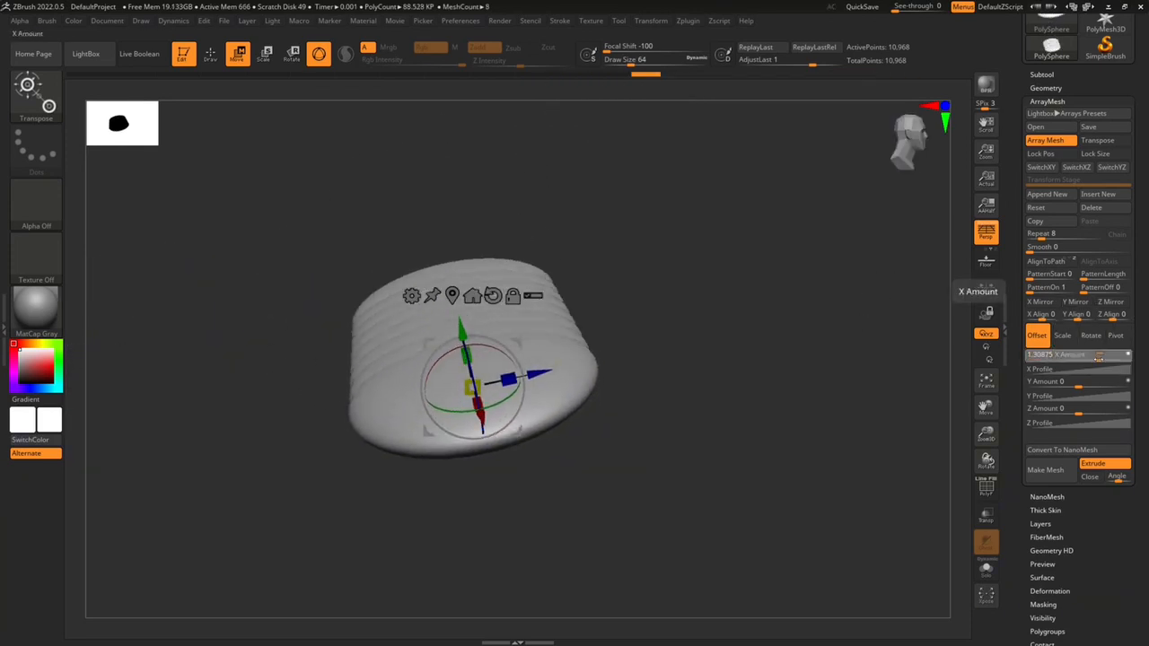
pyautogui.moveTo(1042, 238); pyautogui.dragTo(1063, 239)
pyautogui.moveTo(834, 355); pyautogui.dragTo(847, 318)
pyautogui.moveTo(1048, 239); pyautogui.dragTo(1045, 239)
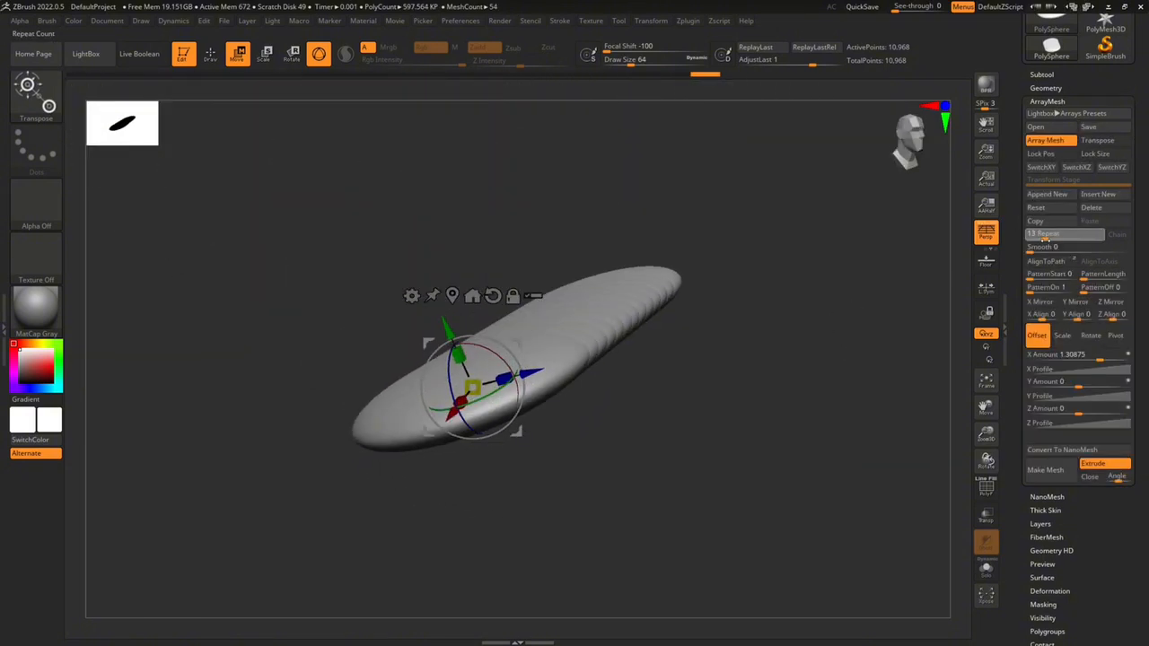
pyautogui.moveTo(804, 386); pyautogui.dragTo(853, 386)
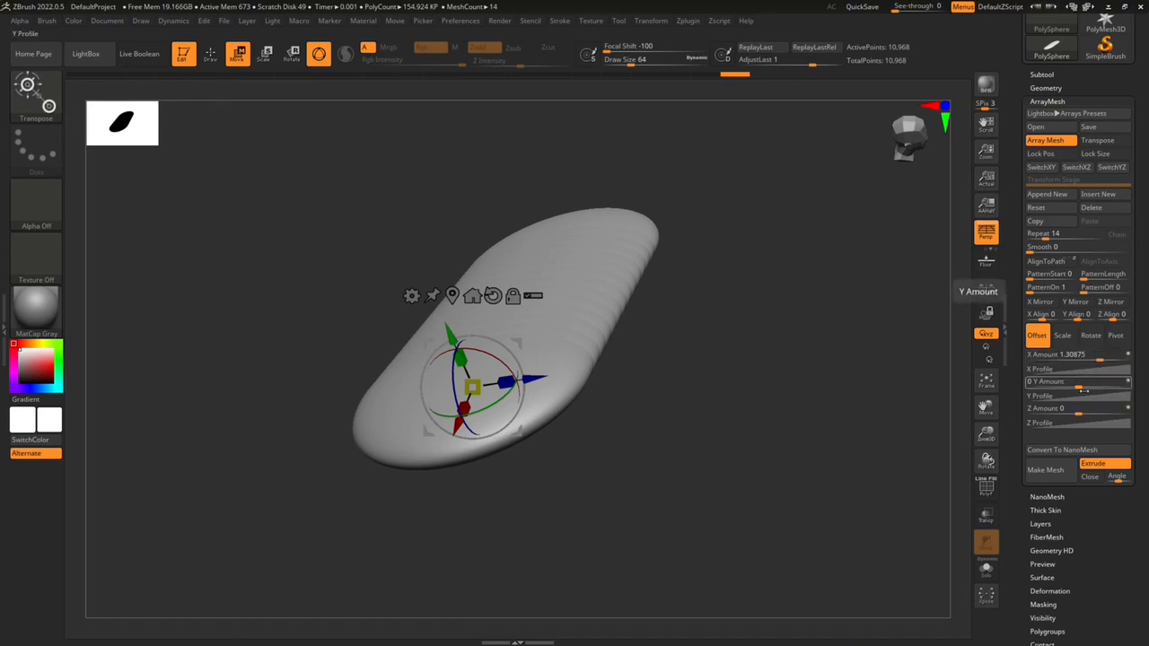
pyautogui.moveTo(884, 395); pyautogui.dragTo(593, 108)
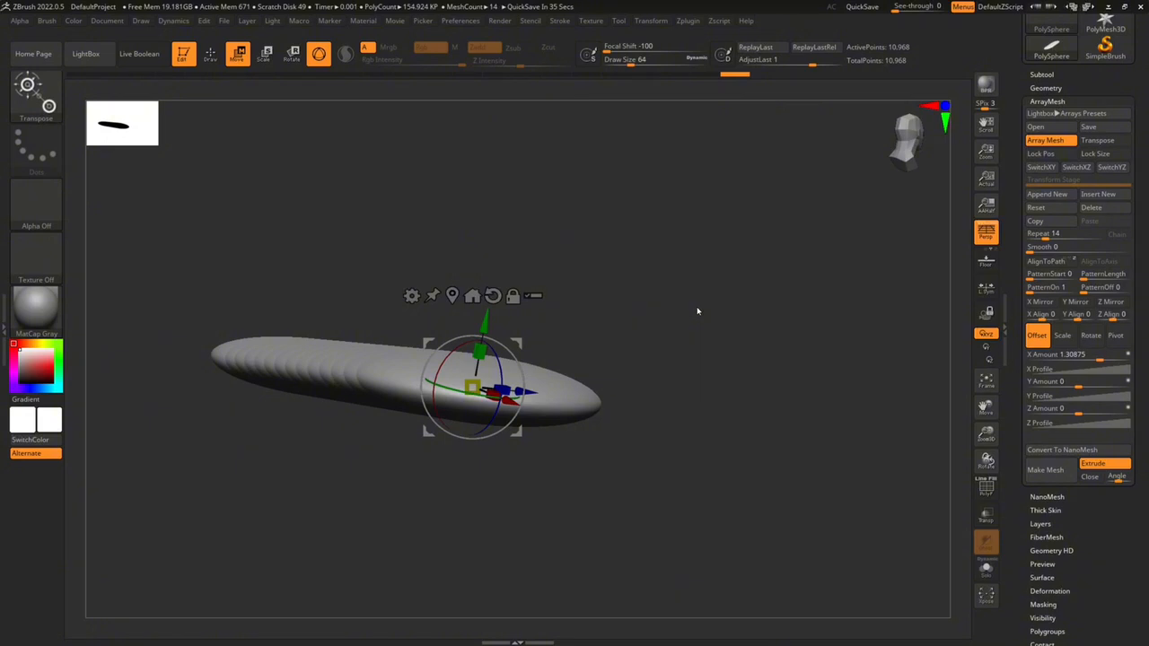
# Clear the array's X offset and fan the copies around X with a rotation amount of 182
pyautogui.moveTo(1081, 365); pyautogui.dragTo(1068, 359)
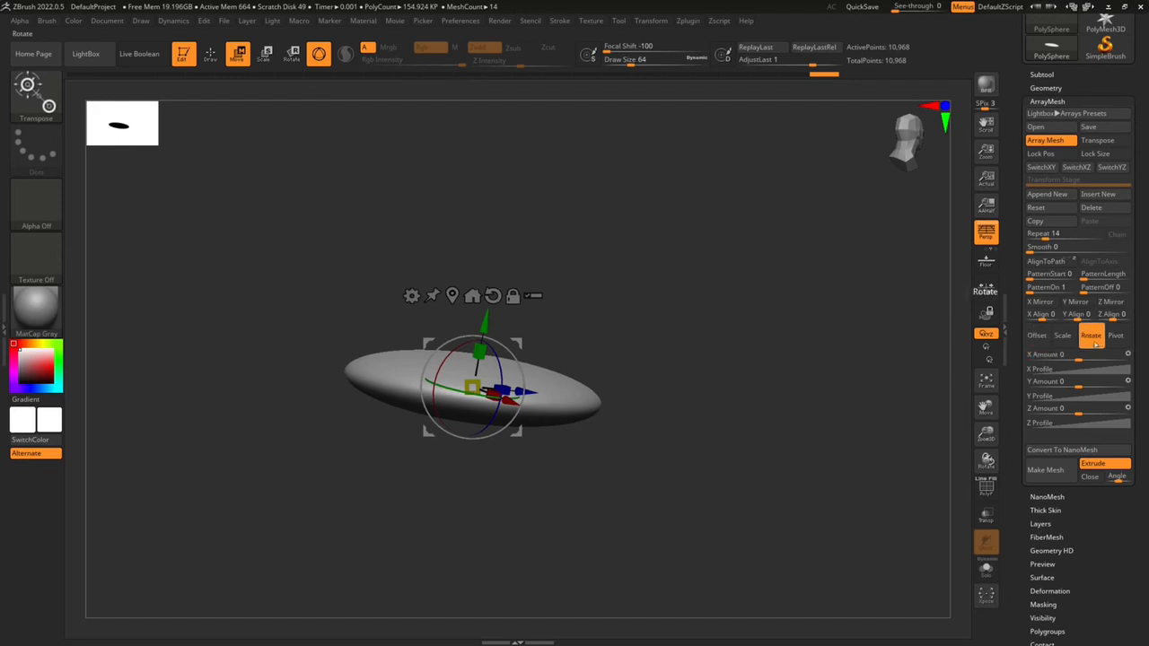
pyautogui.moveTo(1078, 357); pyautogui.dragTo(1105, 356)
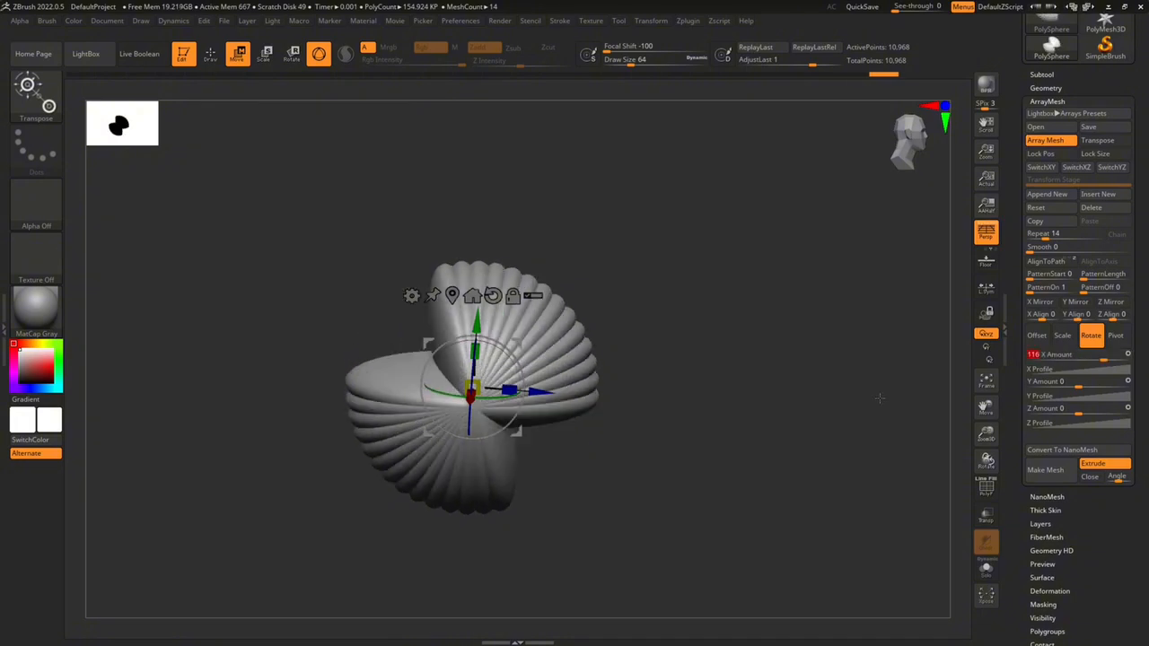
pyautogui.moveTo(812, 467); pyautogui.dragTo(790, 424)
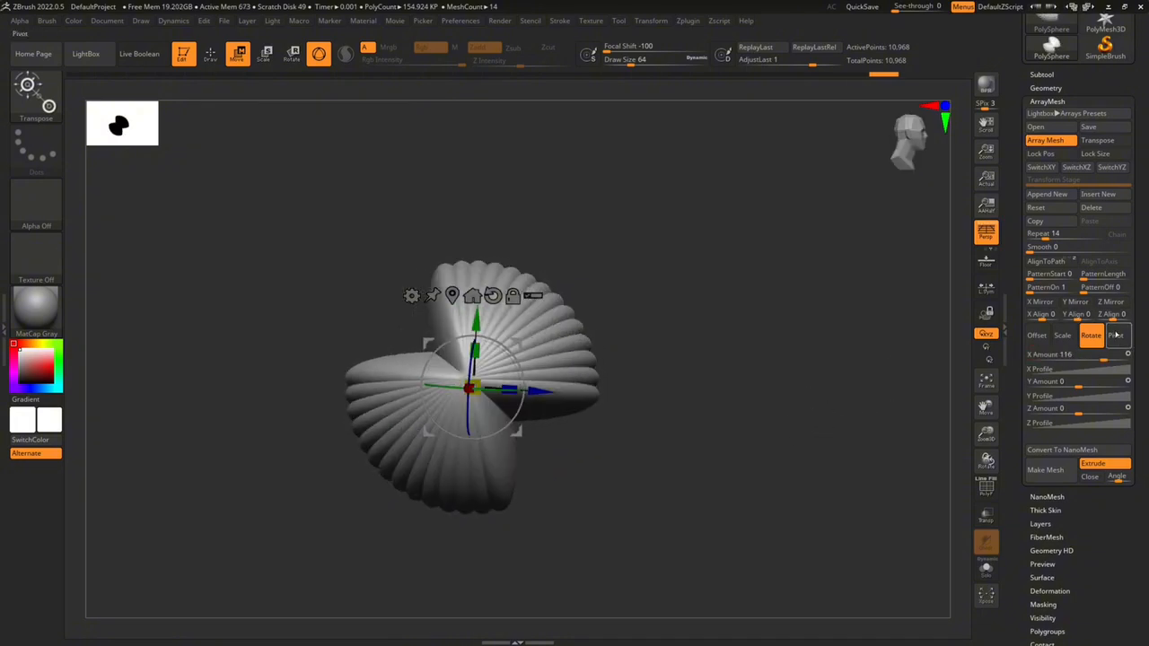
pyautogui.moveTo(1103, 358)
pyautogui.mouseDown()
pyautogui.moveTo(1082, 356)
pyautogui.moveTo(1104, 359)
pyautogui.mouseUp()
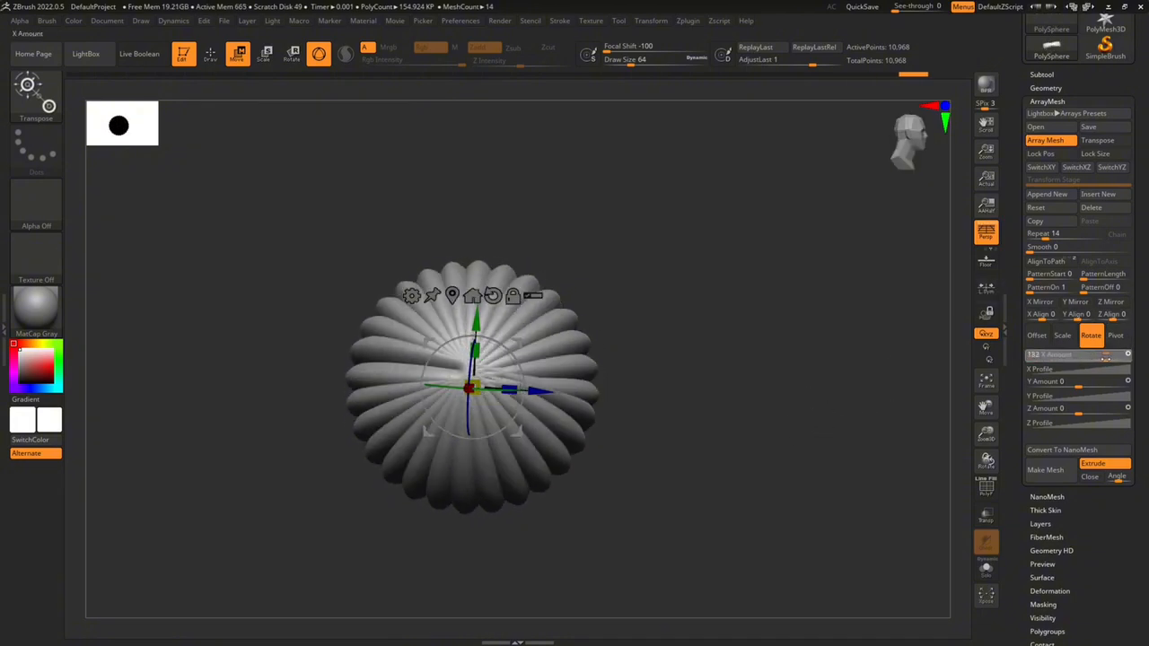
pyautogui.moveTo(941, 432)
pyautogui.mouseDown()
pyautogui.moveTo(912, 454)
pyautogui.moveTo(769, 446)
pyautogui.moveTo(943, 413)
pyautogui.mouseUp()
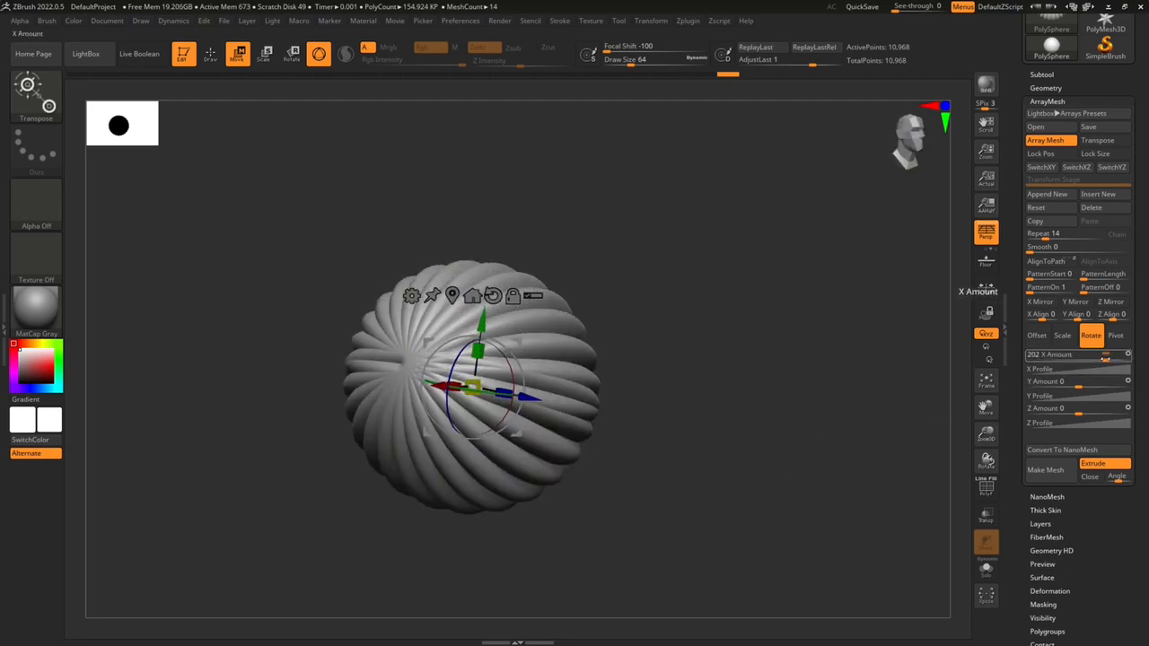
pyautogui.moveTo(1105, 357); pyautogui.dragTo(1102, 358)
pyautogui.moveTo(939, 453); pyautogui.dragTo(969, 486)
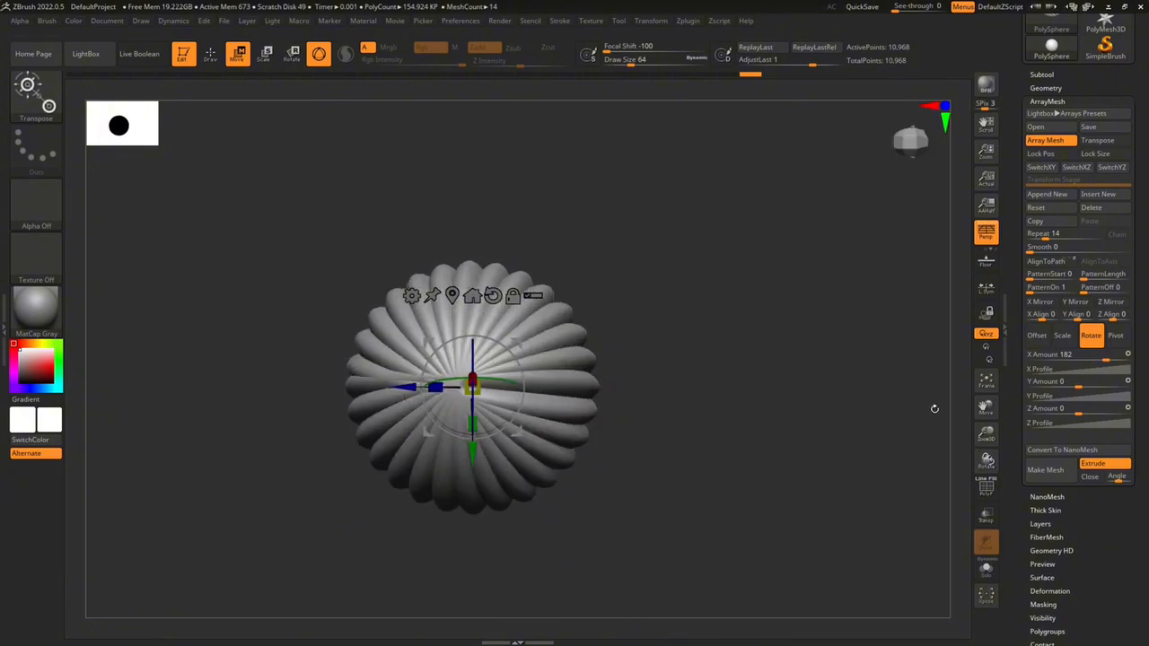
# Set the array's X rotation amount to 224
pyautogui.moveTo(1104, 358); pyautogui.dragTo(1107, 359)
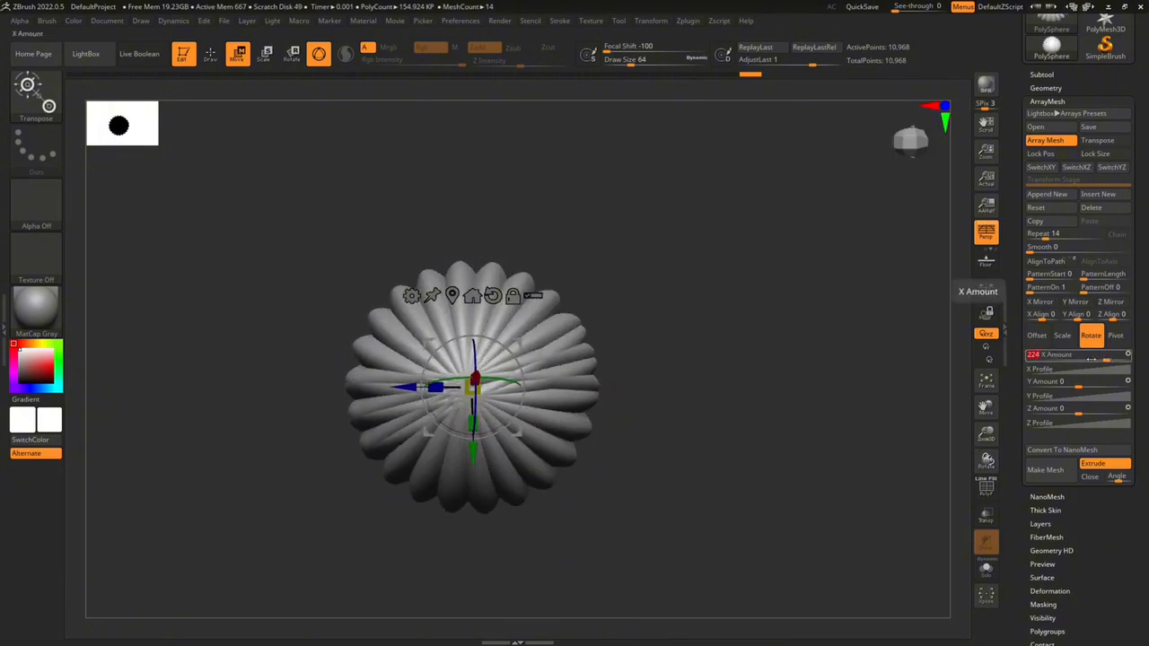
pyautogui.moveTo(936, 422); pyautogui.dragTo(864, 440)
pyautogui.moveTo(777, 460); pyautogui.dragTo(928, 422)
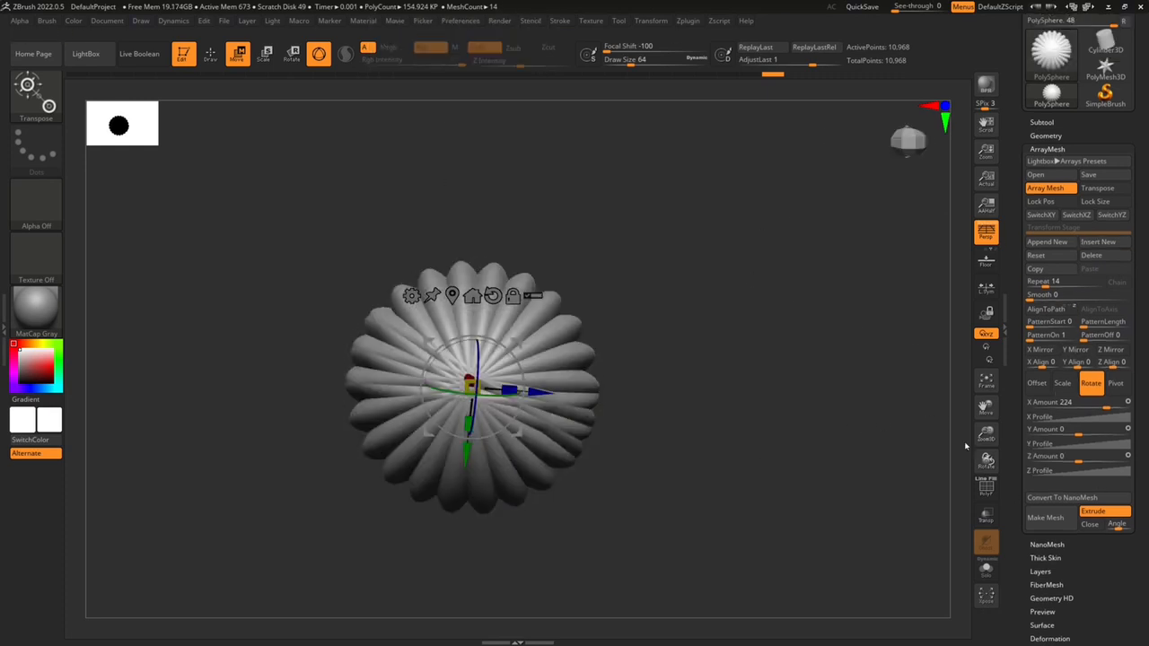
pyautogui.moveTo(966, 445); pyautogui.dragTo(758, 401)
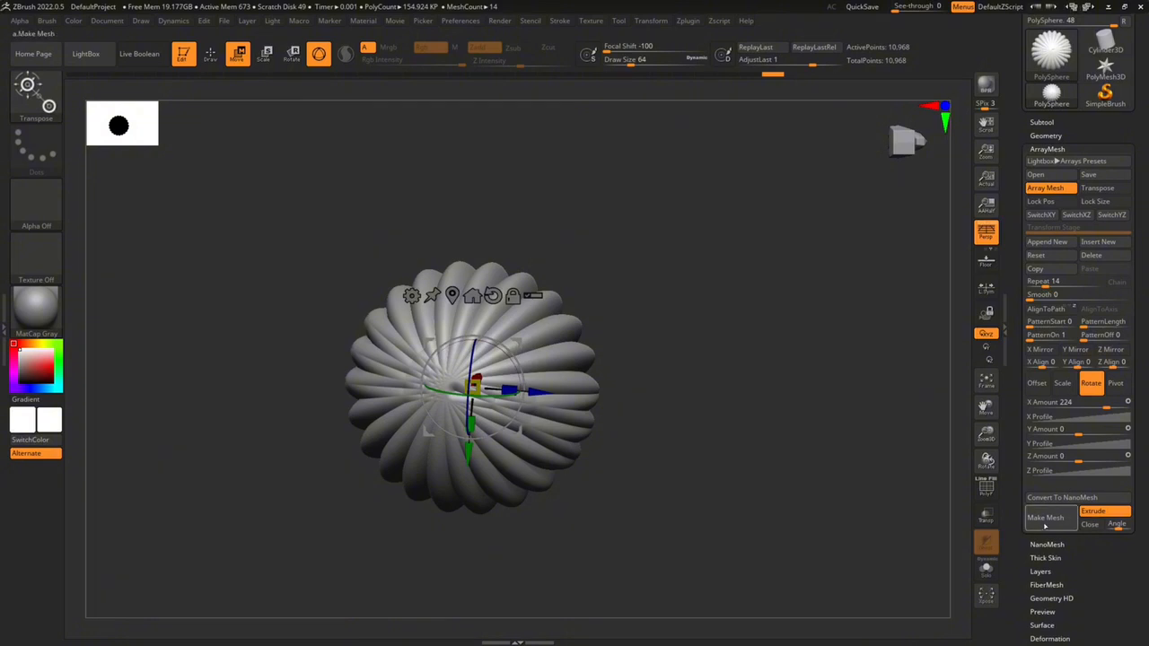
# Convert the rotated array into a real mesh and show the subtool list
pyautogui.click(1045, 520)
pyautogui.click(1045, 148)
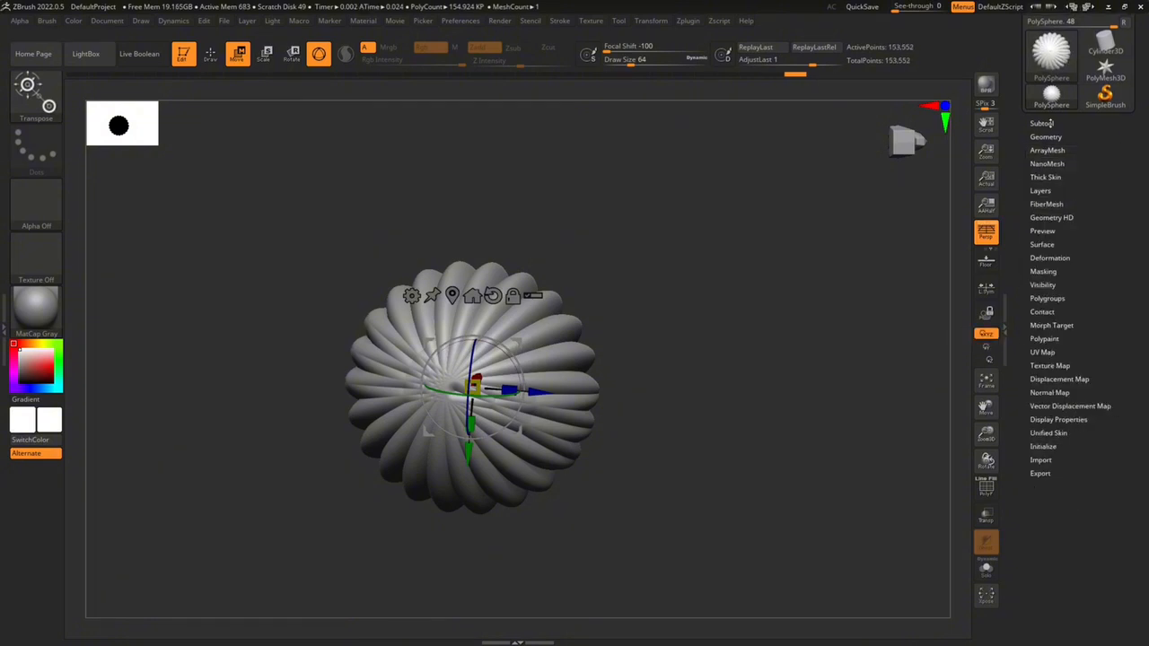
pyautogui.click(1046, 123)
pyautogui.moveTo(883, 237); pyautogui.dragTo(827, 351)
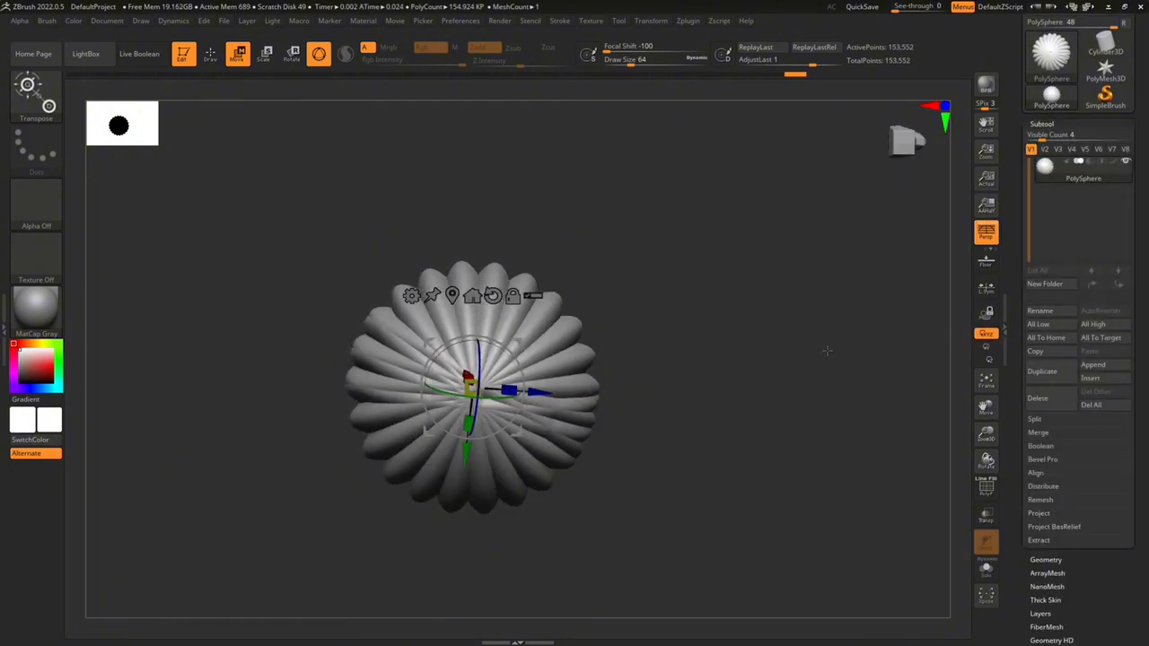
# Return to the ArrayMesh settings and turn on Array Mesh for the ribbed sphere
pyautogui.moveTo(520, 342)
pyautogui.mouseDown()
pyautogui.moveTo(534, 289)
pyautogui.moveTo(548, 375)
pyautogui.moveTo(538, 342)
pyautogui.mouseUp()
pyautogui.moveTo(808, 321); pyautogui.dragTo(855, 372)
pyautogui.moveTo(1019, 278); pyautogui.dragTo(1018, 271)
pyautogui.moveTo(853, 366); pyautogui.dragTo(794, 350)
pyautogui.moveTo(1017, 375)
pyautogui.mouseDown()
pyautogui.moveTo(1017, 240)
pyautogui.moveTo(1018, 360)
pyautogui.mouseUp()
pyautogui.click(1046, 105)
pyautogui.click(1048, 131)
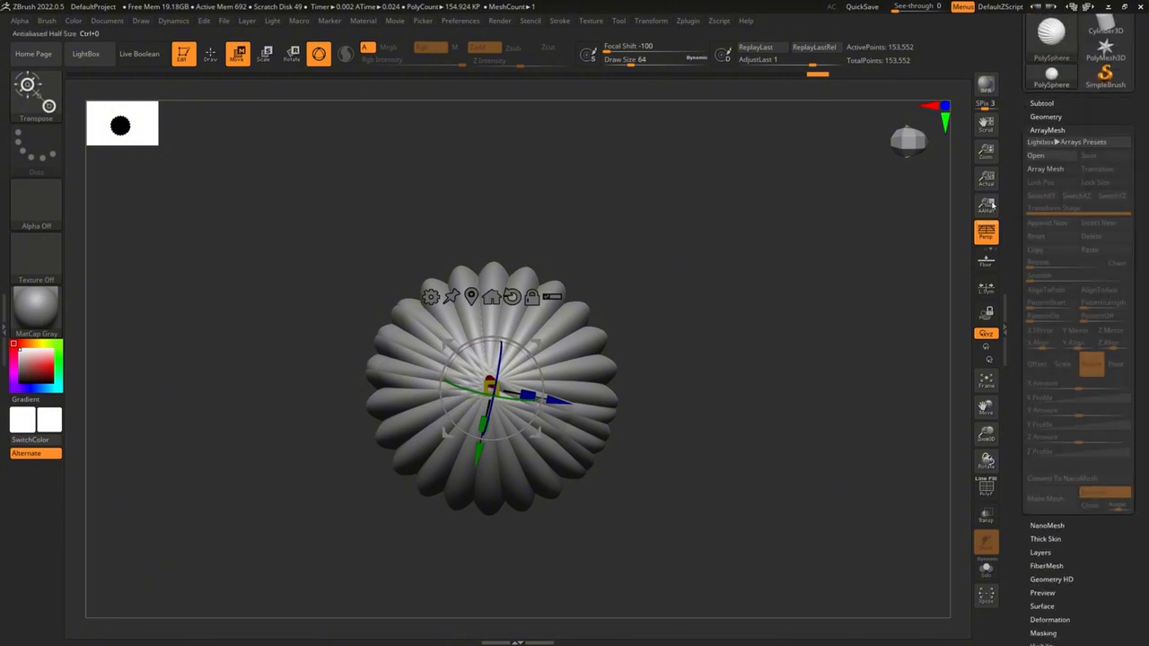
pyautogui.click(1045, 169)
pyautogui.click(908, 139)
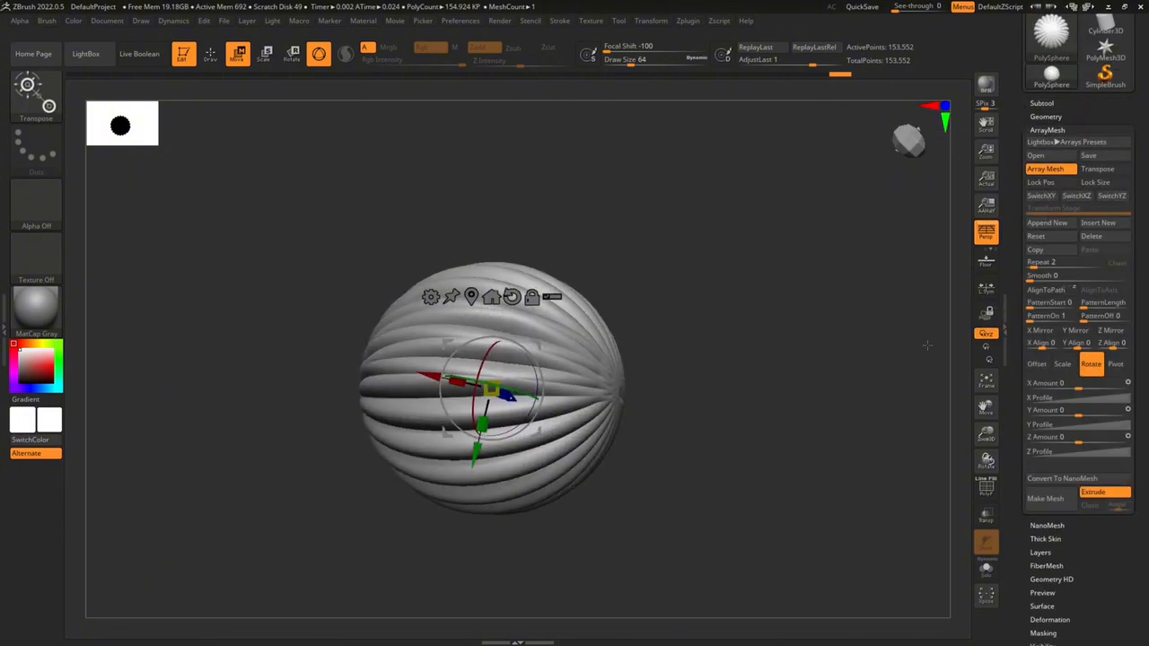
# Enable Transpose for the new array and set its X rotation amount to -82
pyautogui.click(1116, 365)
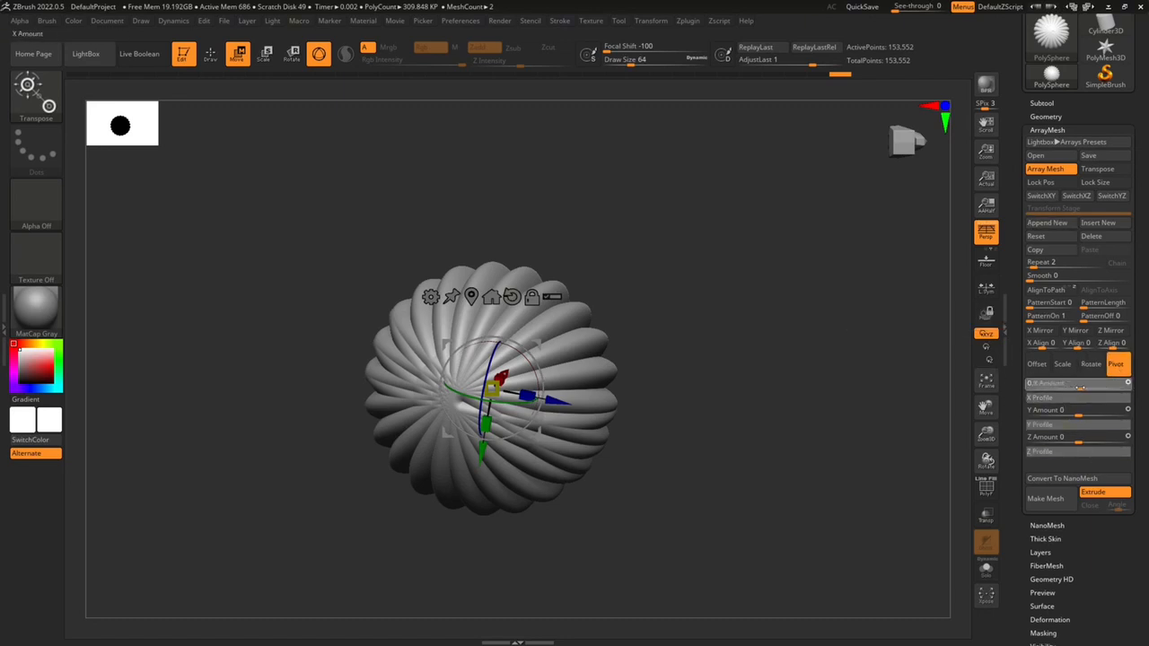
pyautogui.moveTo(930, 487); pyautogui.dragTo(751, 420)
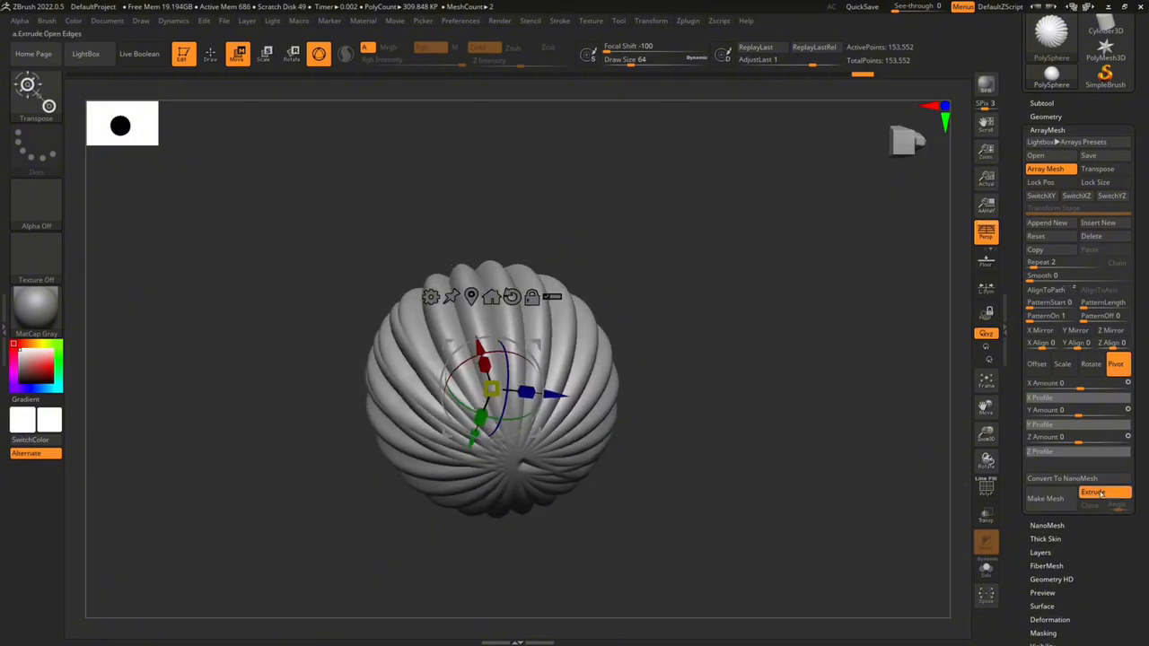
pyautogui.moveTo(1135, 193); pyautogui.dragTo(995, 187)
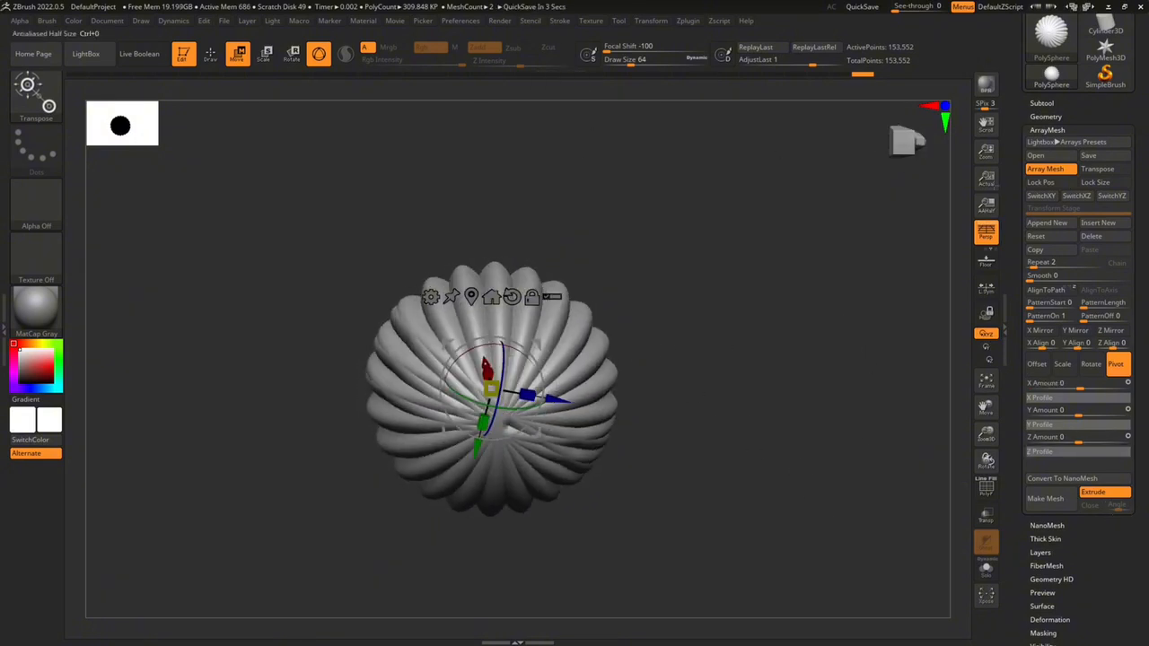
pyautogui.click(1097, 169)
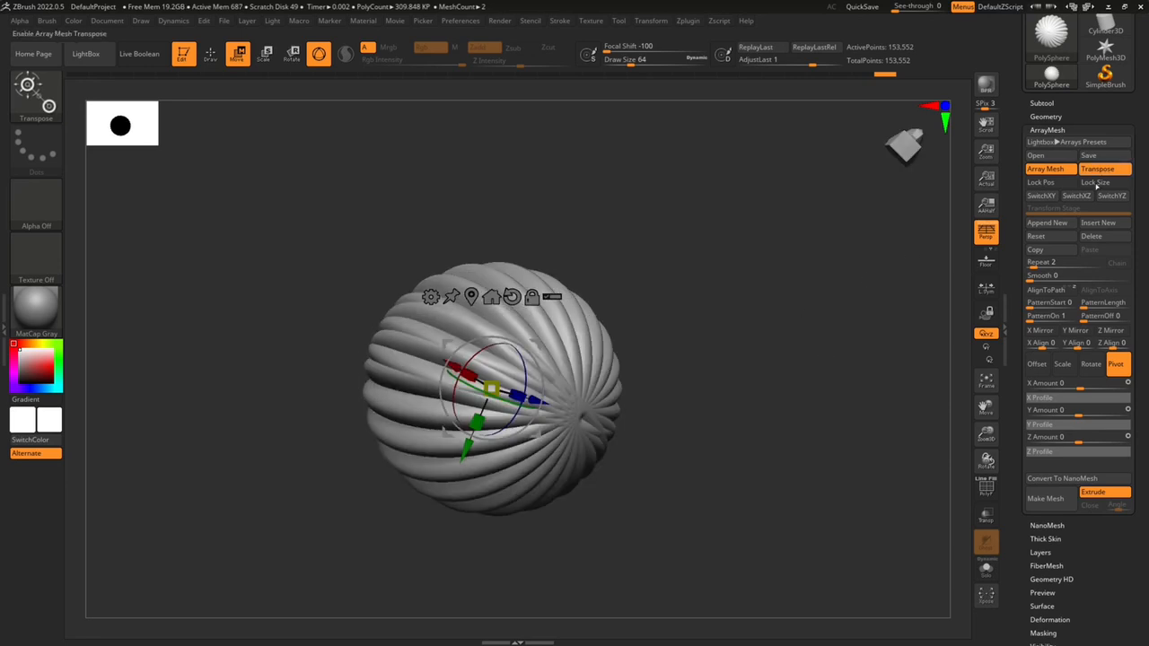
pyautogui.click(1090, 363)
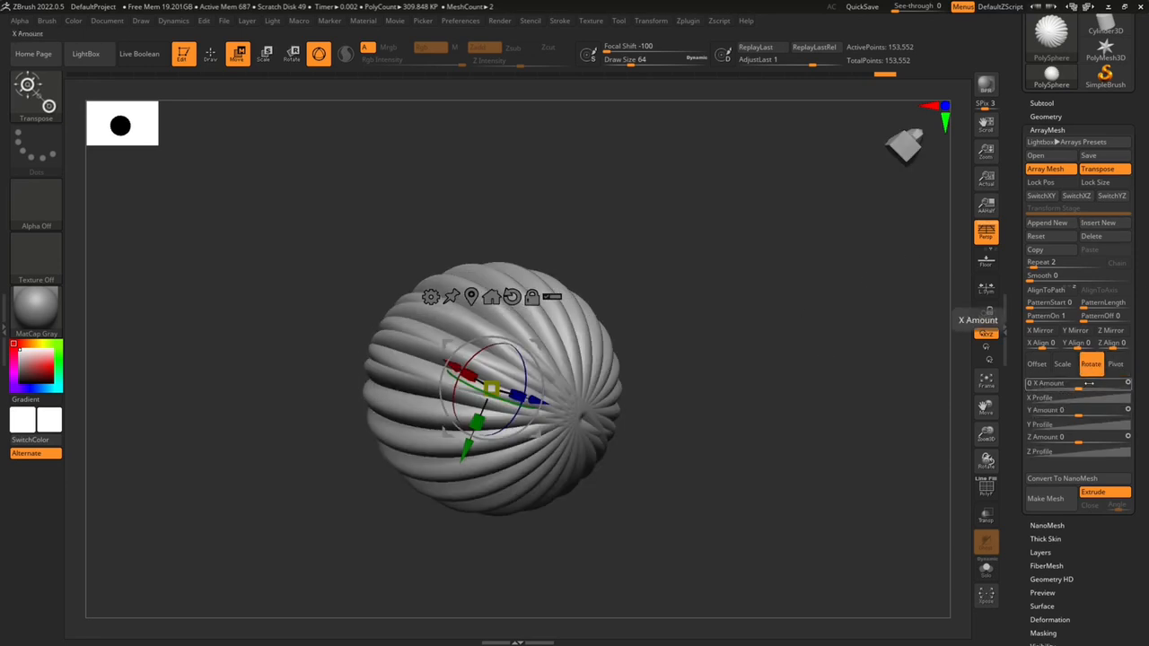
pyautogui.moveTo(1088, 383); pyautogui.dragTo(1041, 383)
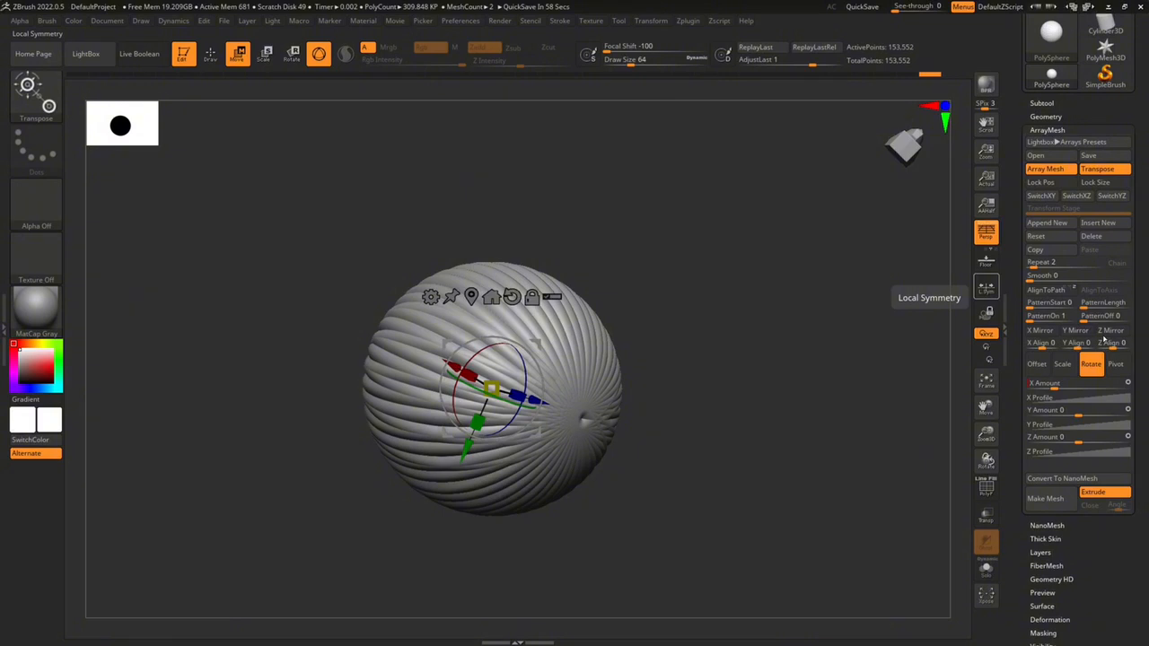
# Set the new array's Y rotation amount to 360
pyautogui.moveTo(1078, 411); pyautogui.dragTo(1032, 411)
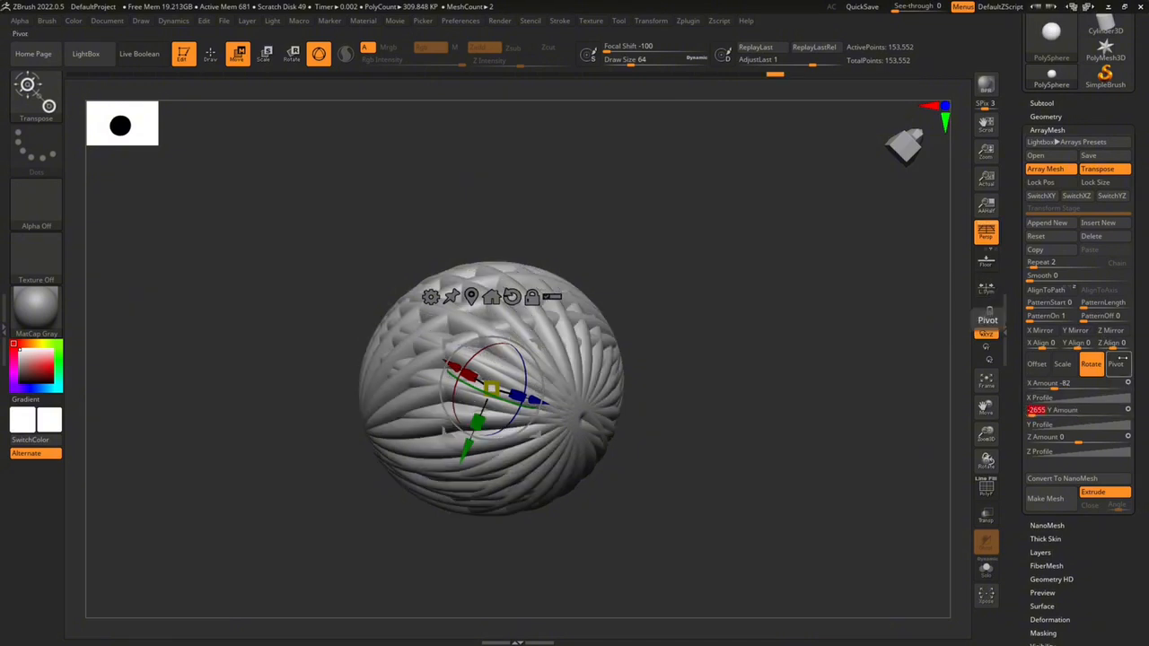
pyautogui.write('360')
pyautogui.press('Return')
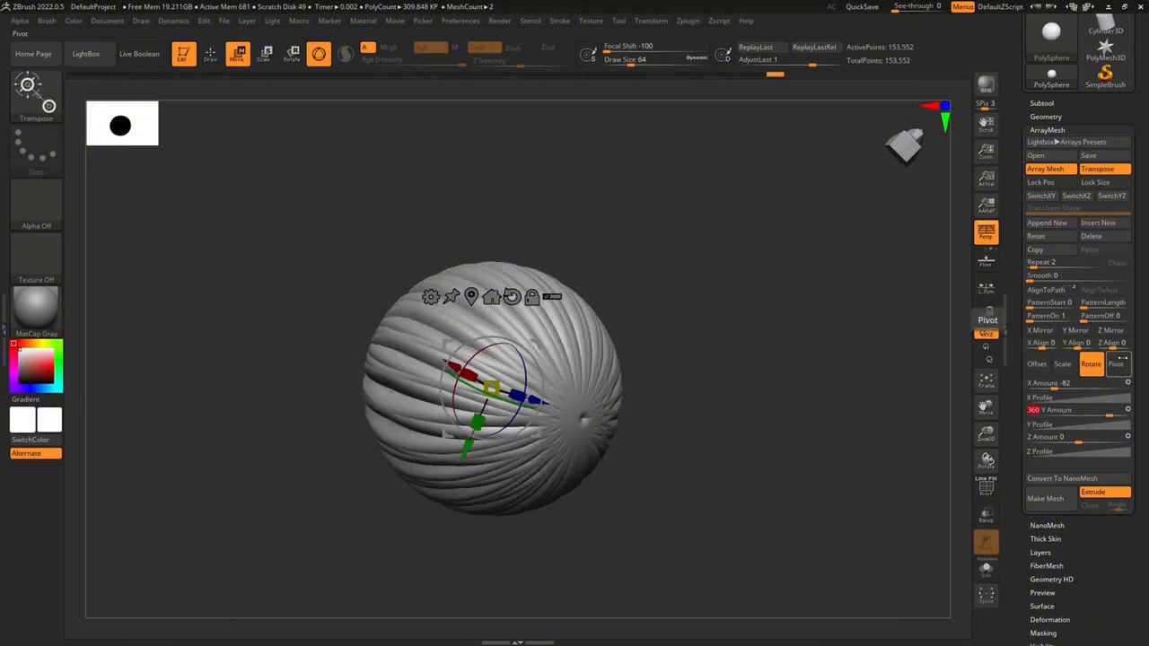
pyautogui.moveTo(782, 512); pyautogui.dragTo(814, 395)
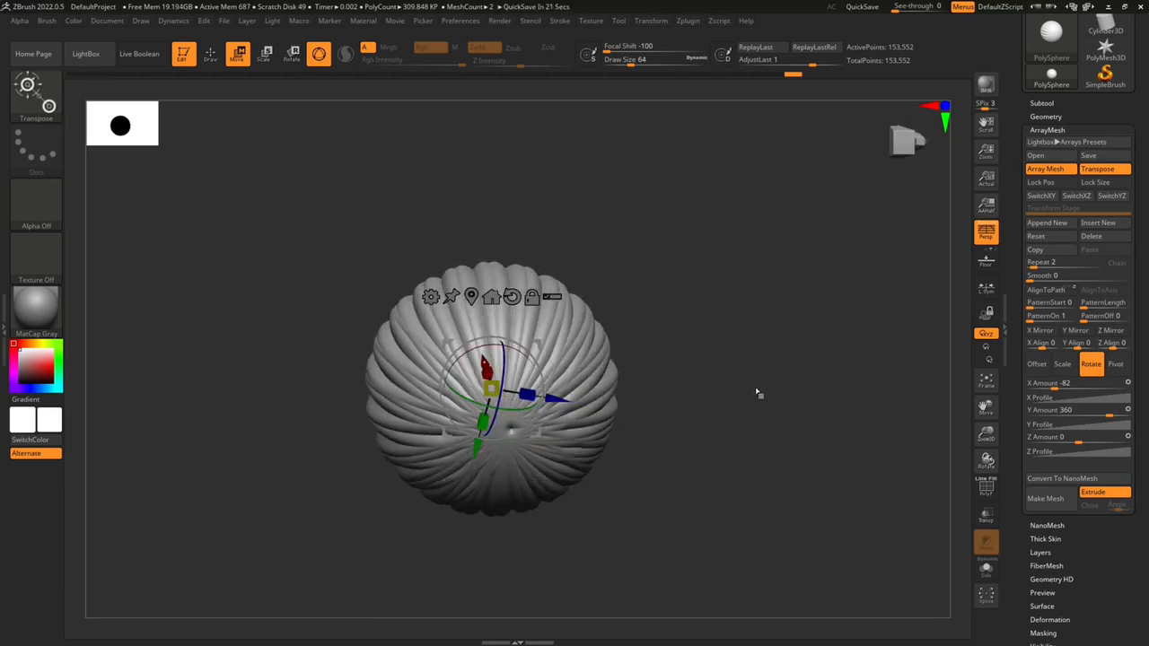
pyautogui.moveTo(757, 392)
pyautogui.mouseDown()
pyautogui.moveTo(802, 372)
pyautogui.moveTo(759, 386)
pyautogui.mouseUp()
# Stay in 3D mode, switch from the gizmo to the transpose line, and move the array copy straight above the ribbed sphere
pyautogui.press('t')
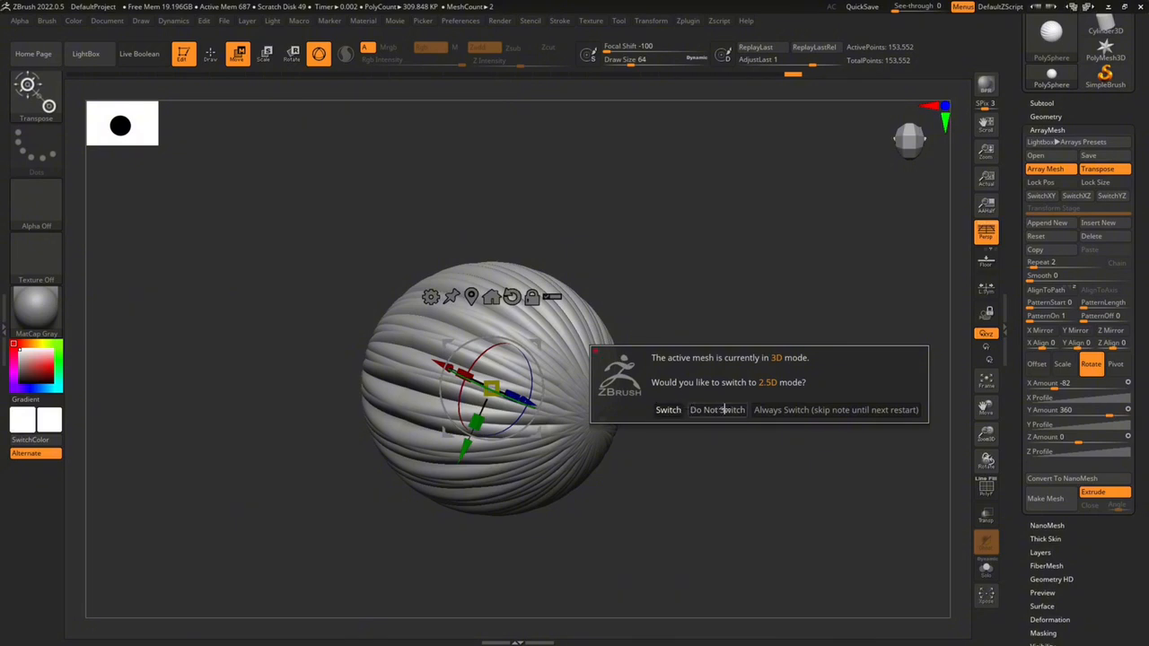
pyautogui.click(718, 409)
pyautogui.press('y')
pyautogui.moveTo(659, 403)
pyautogui.mouseDown()
pyautogui.moveTo(681, 338)
pyautogui.moveTo(641, 403)
pyautogui.mouseUp()
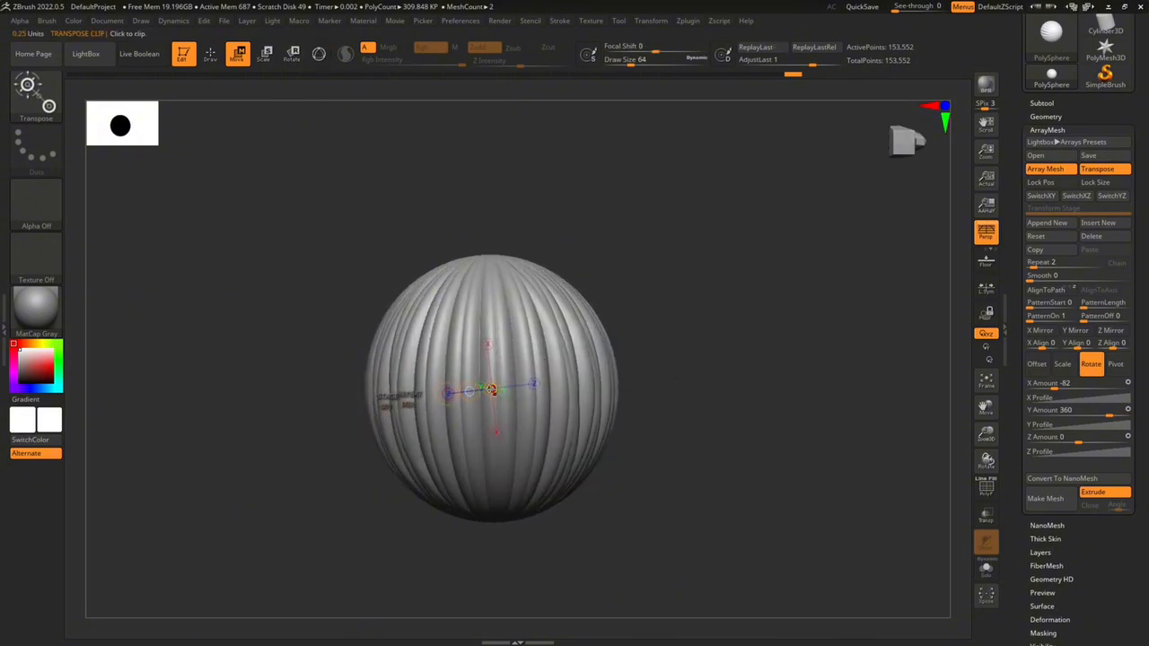
pyautogui.moveTo(492, 388); pyautogui.dragTo(483, 248)
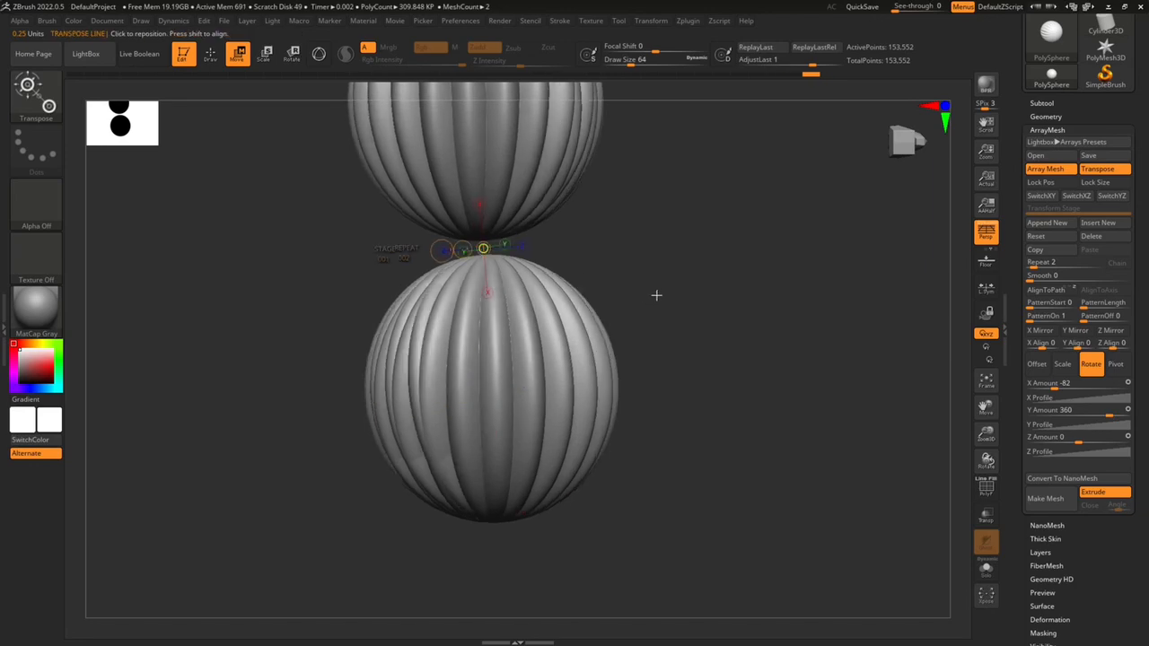
# Fine-tune the transpose line's anchor between the two ribbed spheres and set the array's Y rotation amount to 366
pyautogui.moveTo(656, 295)
pyautogui.mouseDown()
pyautogui.moveTo(669, 195)
pyautogui.moveTo(613, 254)
pyautogui.moveTo(698, 236)
pyautogui.moveTo(644, 224)
pyautogui.moveTo(521, 228)
pyautogui.moveTo(459, 246)
pyautogui.moveTo(533, 258)
pyautogui.moveTo(499, 254)
pyautogui.mouseUp()
pyautogui.click(492, 209)
pyautogui.moveTo(715, 256); pyautogui.dragTo(631, 241)
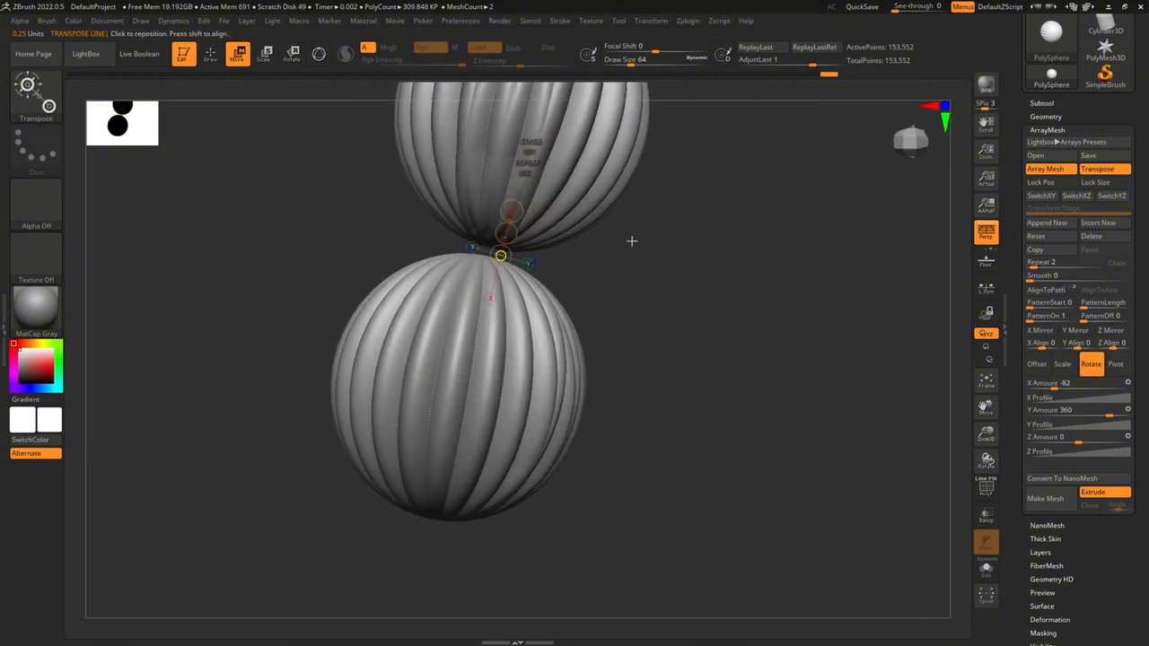
pyautogui.moveTo(502, 257); pyautogui.dragTo(505, 264)
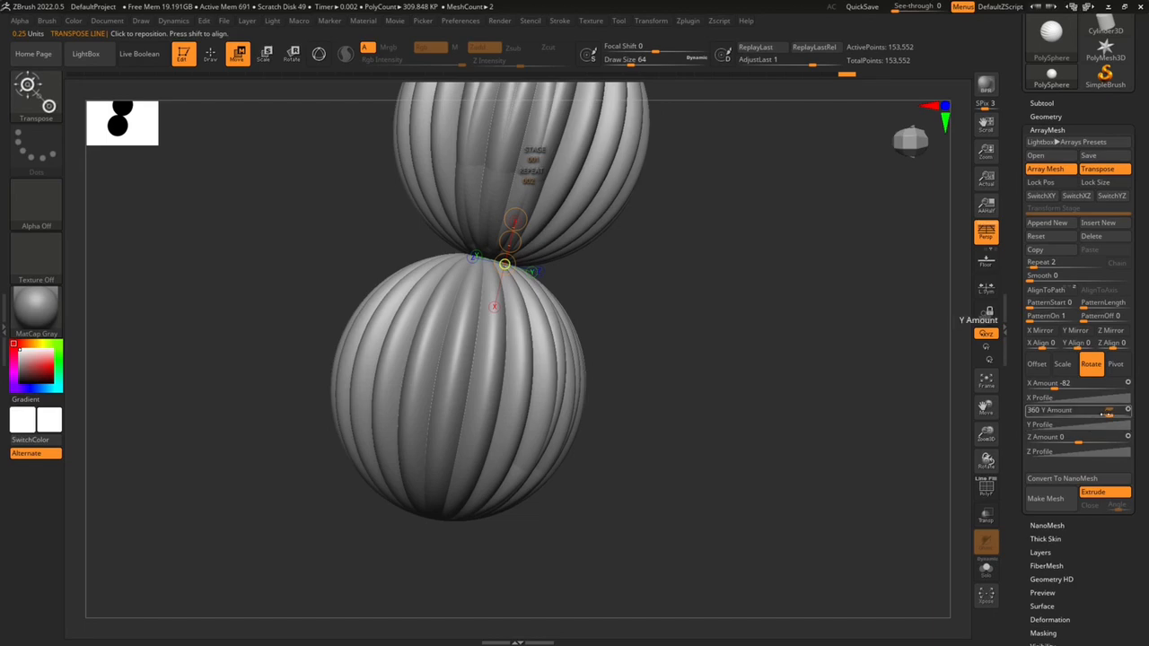
pyautogui.press('Return')
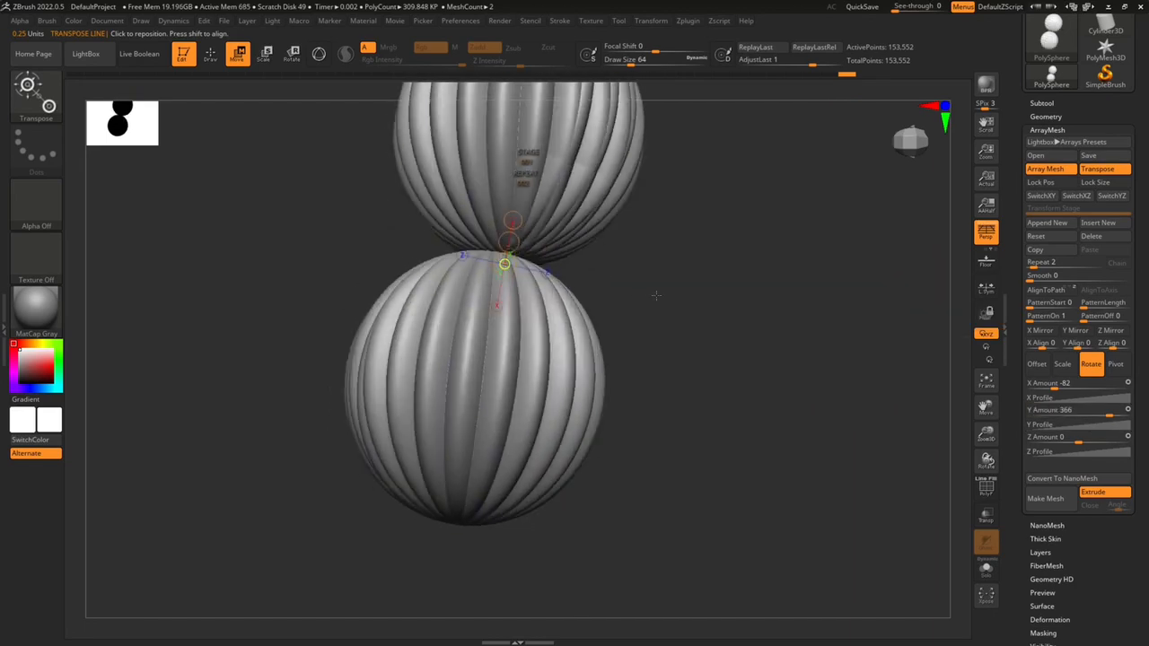
# Raise the array's repeat count to 20 and lower its Y rotation amount to a negative value
pyautogui.moveTo(655, 294); pyautogui.dragTo(712, 329)
pyautogui.moveTo(1034, 266); pyautogui.dragTo(1043, 266)
pyautogui.moveTo(1109, 414); pyautogui.dragTo(1051, 414)
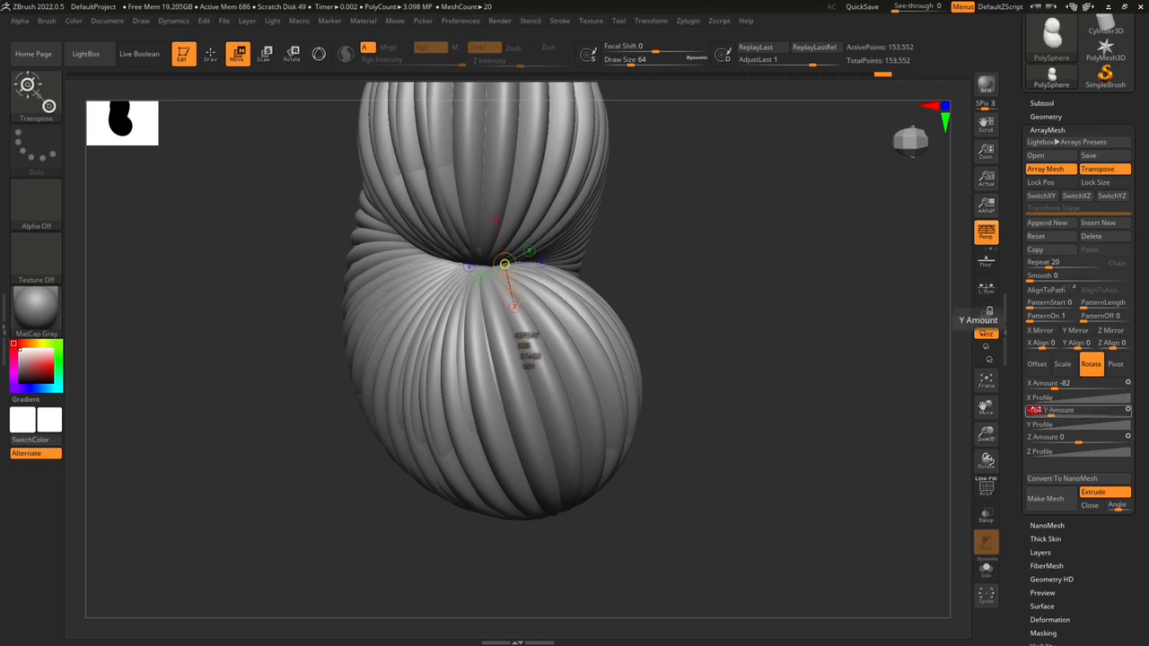
# Set the Y rotation amount to 0 and move the transpose line's anchor up and away from the sphere
pyautogui.moveTo(805, 388); pyautogui.dragTo(761, 409)
pyautogui.write('0')
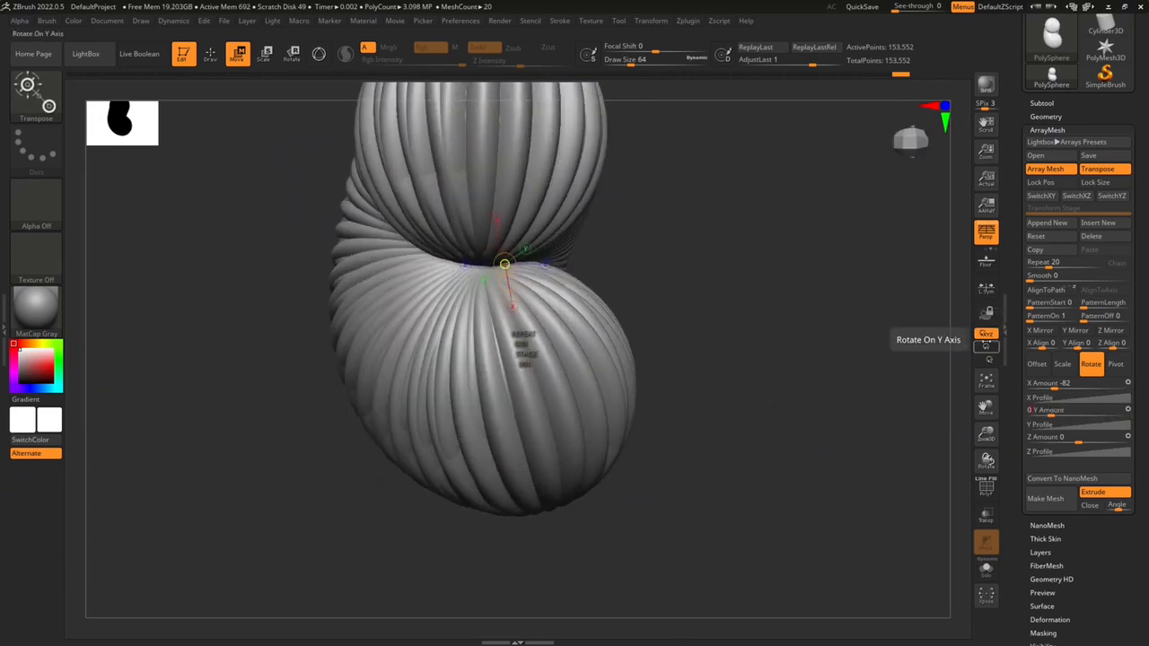
pyautogui.press('Return')
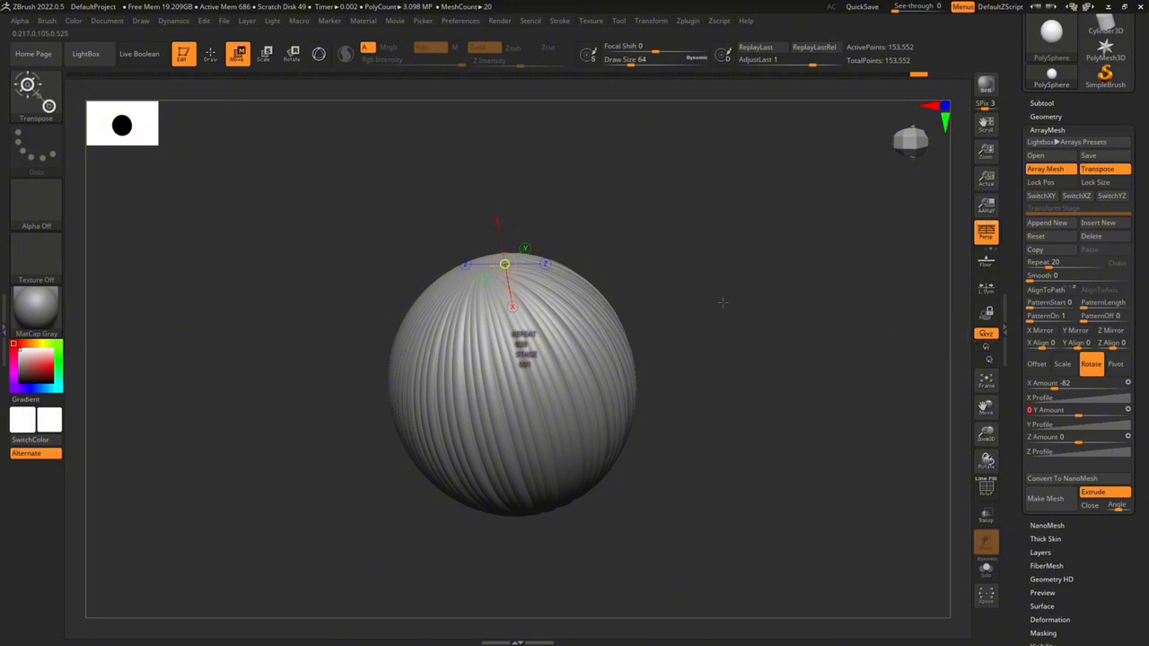
pyautogui.moveTo(721, 303); pyautogui.dragTo(654, 142)
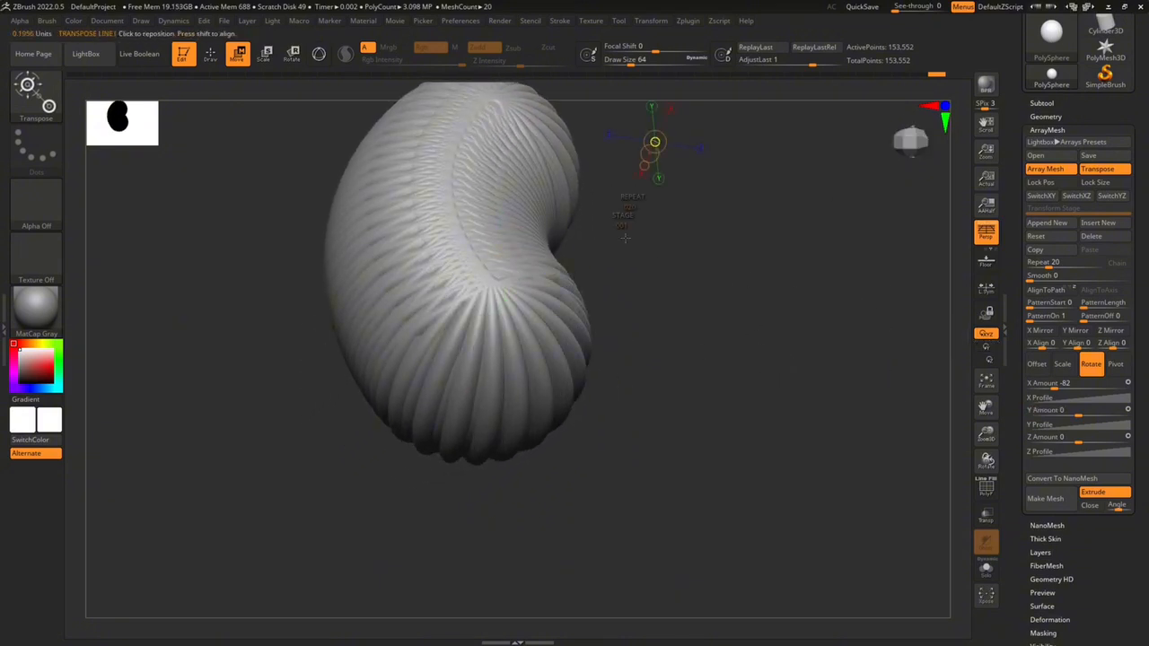
# Try Lock Size on the array and switch it off again, then toggle Transpose off and back on
pyautogui.click(1106, 182)
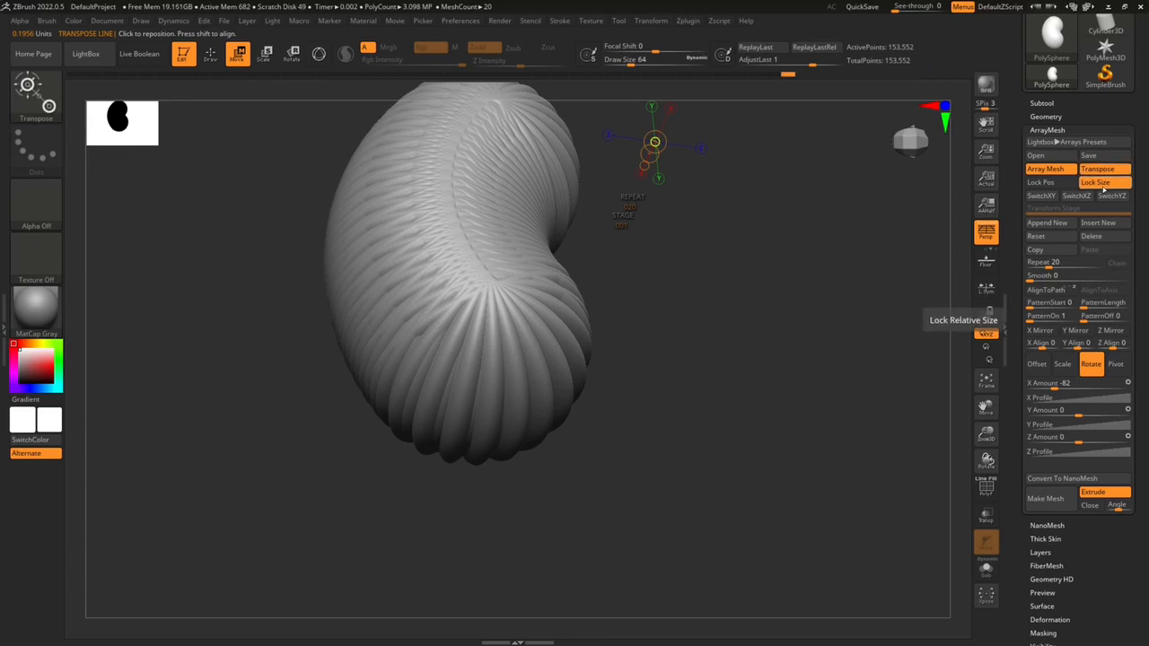
pyautogui.click(1104, 185)
pyautogui.click(1101, 171)
pyautogui.click(1100, 170)
# Set the X rotation amount to 360 and reposition the transpose line's anchor so the copies form a ring
pyautogui.moveTo(790, 189); pyautogui.dragTo(709, 402)
pyautogui.moveTo(1056, 387)
pyautogui.mouseDown()
pyautogui.moveTo(1077, 386)
pyautogui.moveTo(1041, 385)
pyautogui.mouseUp()
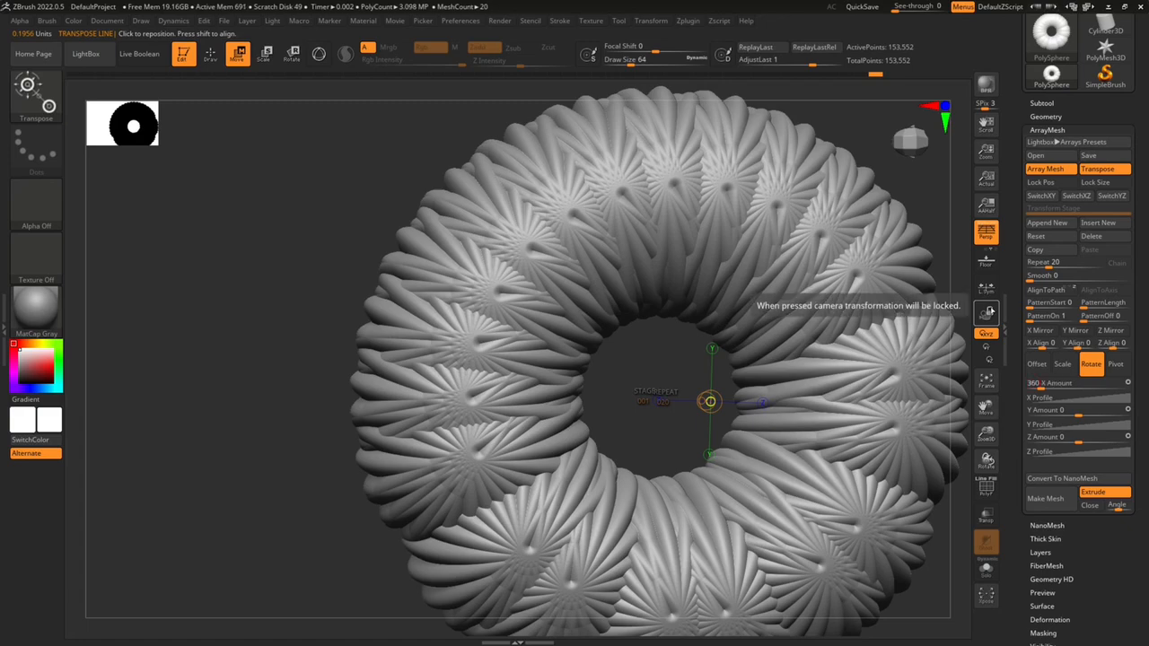
pyautogui.moveTo(709, 401); pyautogui.dragTo(835, 440)
pyautogui.moveTo(615, 378); pyautogui.dragTo(649, 385)
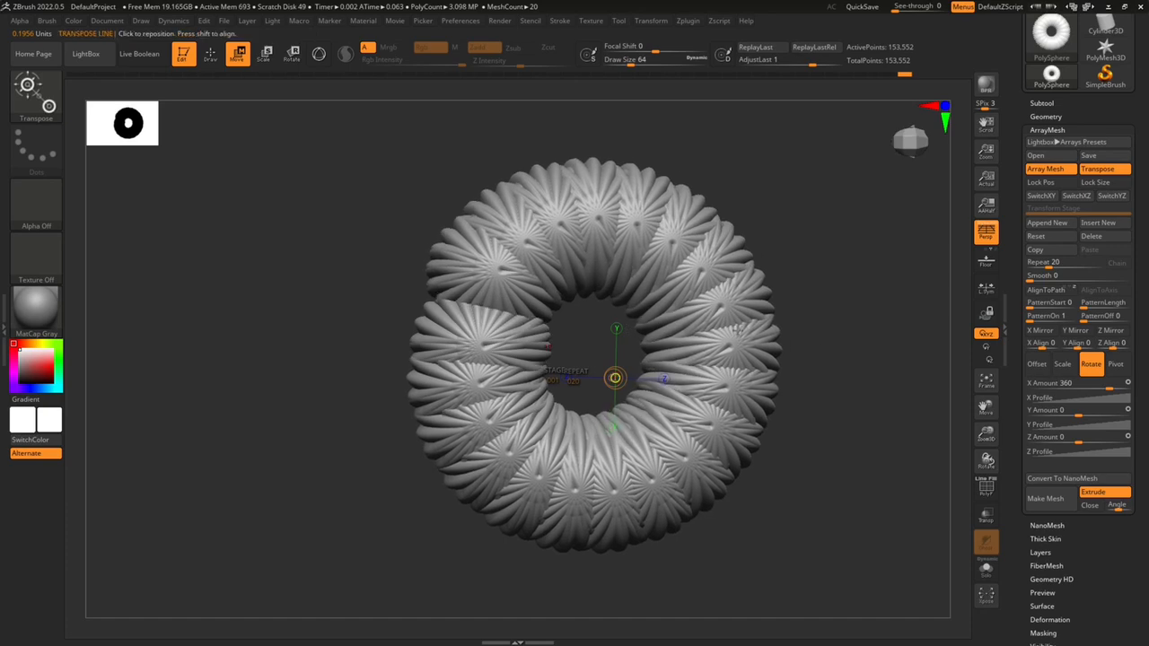
# Vary the ring's repeat count through 27 and 6, and set it to 11
pyautogui.moveTo(831, 372); pyautogui.dragTo(860, 354)
pyautogui.moveTo(844, 367); pyautogui.dragTo(738, 403)
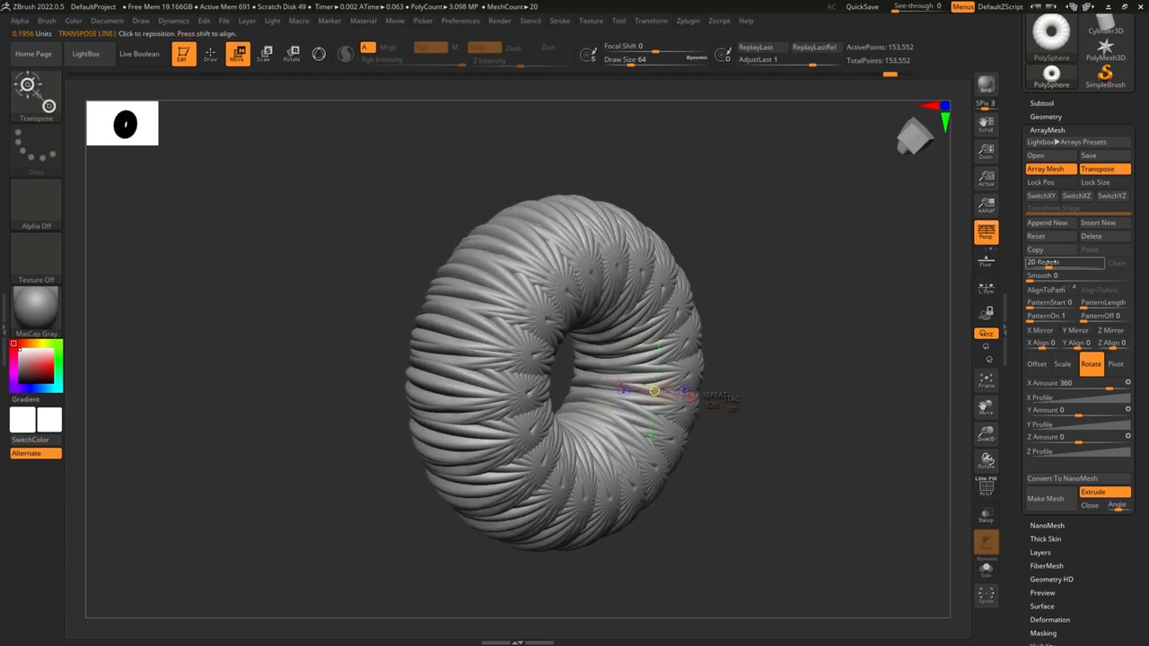
pyautogui.moveTo(884, 310); pyautogui.dragTo(821, 309)
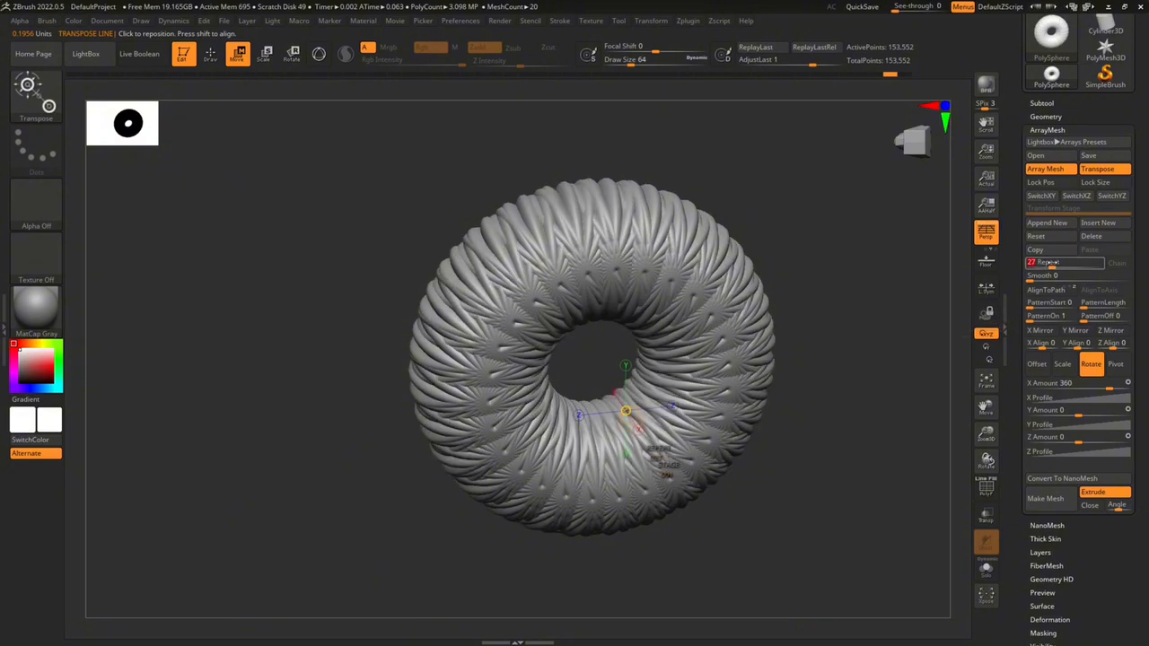
pyautogui.moveTo(1050, 263); pyautogui.dragTo(1036, 266)
pyautogui.moveTo(961, 305); pyautogui.dragTo(857, 349)
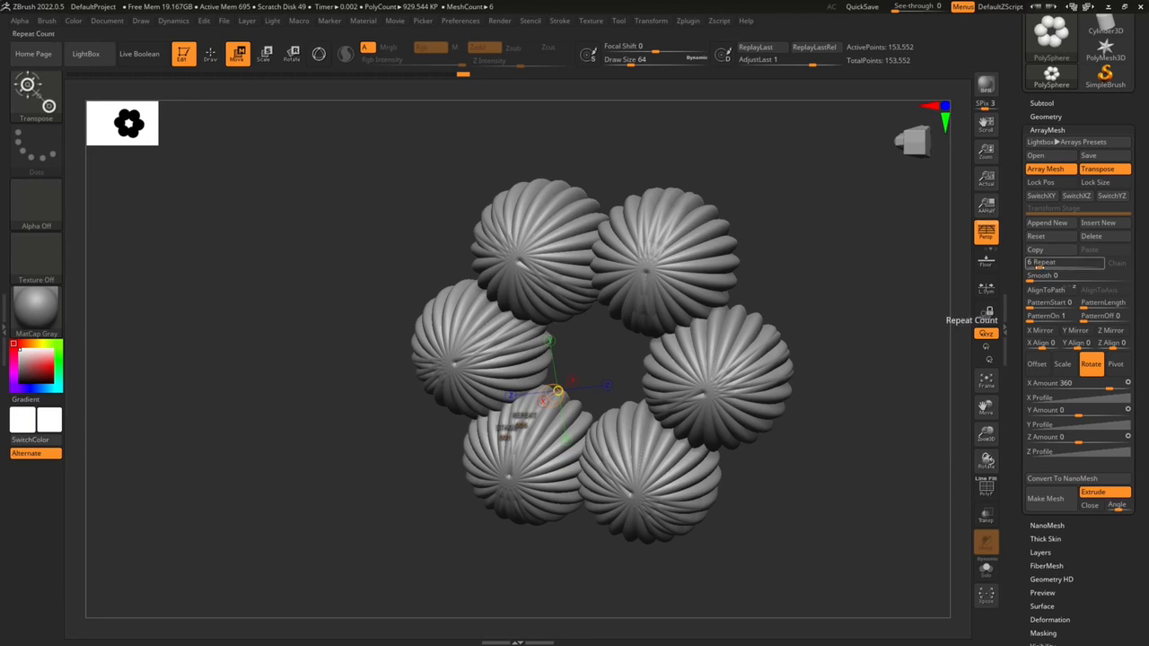
pyautogui.moveTo(1038, 265)
pyautogui.mouseDown()
pyautogui.moveTo(1059, 265)
pyautogui.moveTo(1043, 266)
pyautogui.mouseUp()
pyautogui.moveTo(862, 323)
pyautogui.mouseDown()
pyautogui.moveTo(907, 323)
pyautogui.moveTo(831, 324)
pyautogui.moveTo(897, 323)
pyautogui.moveTo(840, 322)
pyautogui.mouseUp()
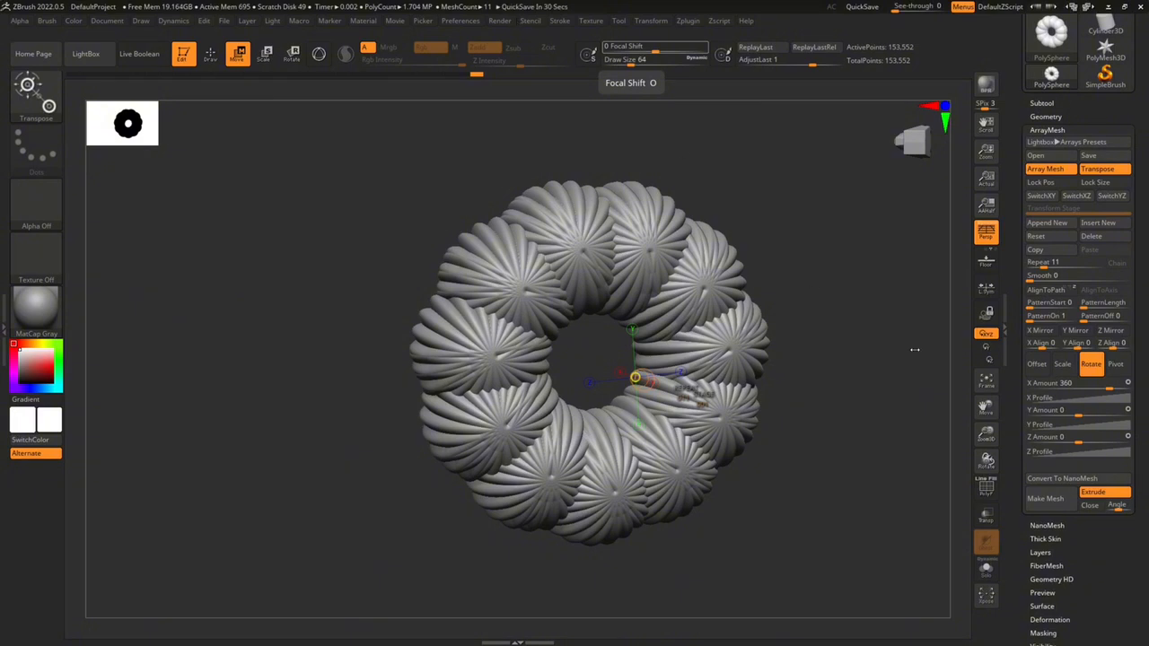
# Set the array's X rotation amount to -1675 and its Z rotation amount to 360
pyautogui.click(1069, 385)
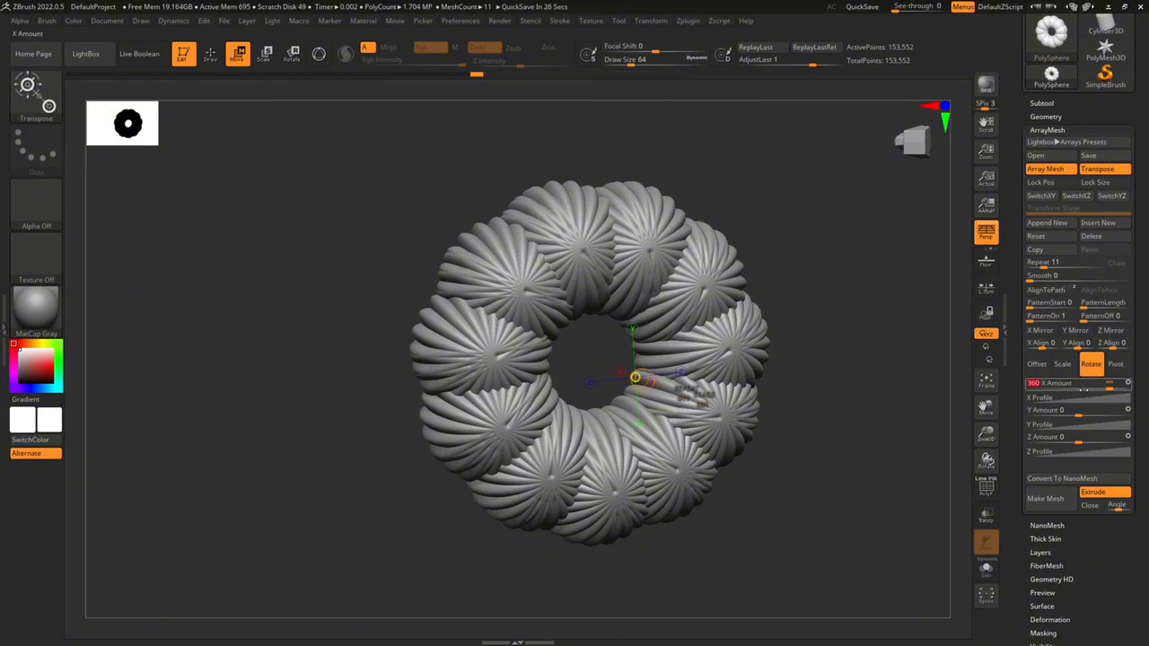
pyautogui.click(1036, 386)
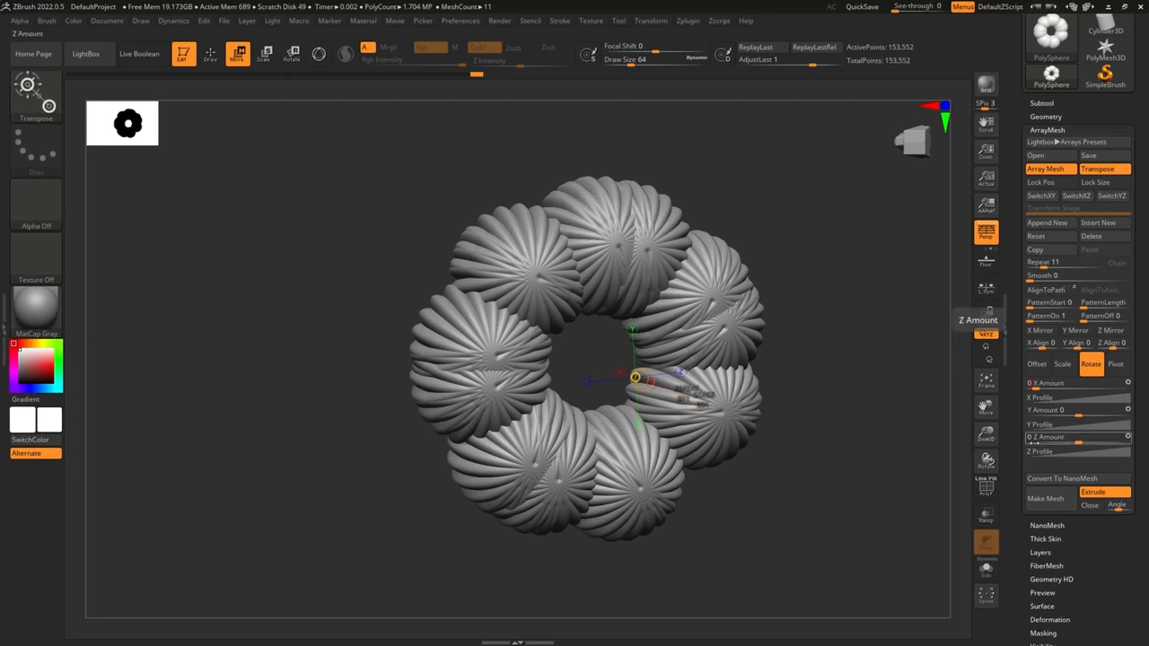
pyautogui.click(1033, 437)
pyautogui.write('360')
pyautogui.press('Return')
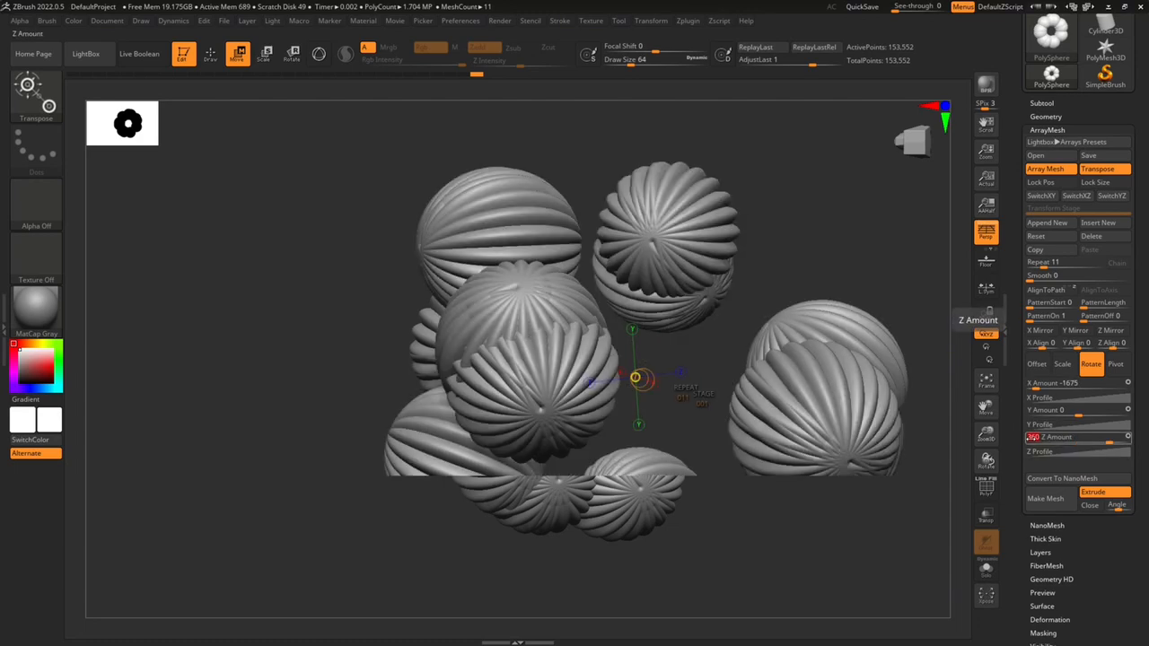
pyautogui.moveTo(864, 237)
pyautogui.mouseDown()
pyautogui.moveTo(924, 218)
pyautogui.moveTo(847, 255)
pyautogui.moveTo(860, 242)
pyautogui.mouseUp()
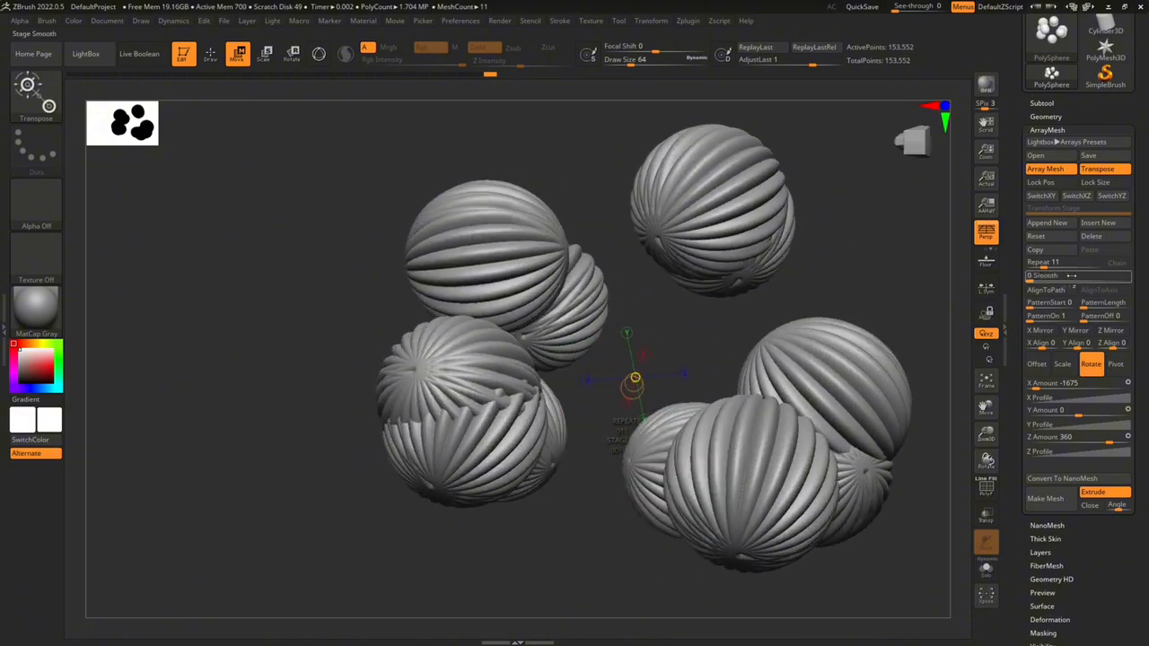
# Raise the repeat count to 31 and further to 231, and view the dense array from several sides
pyautogui.moveTo(1045, 264); pyautogui.dragTo(1054, 263)
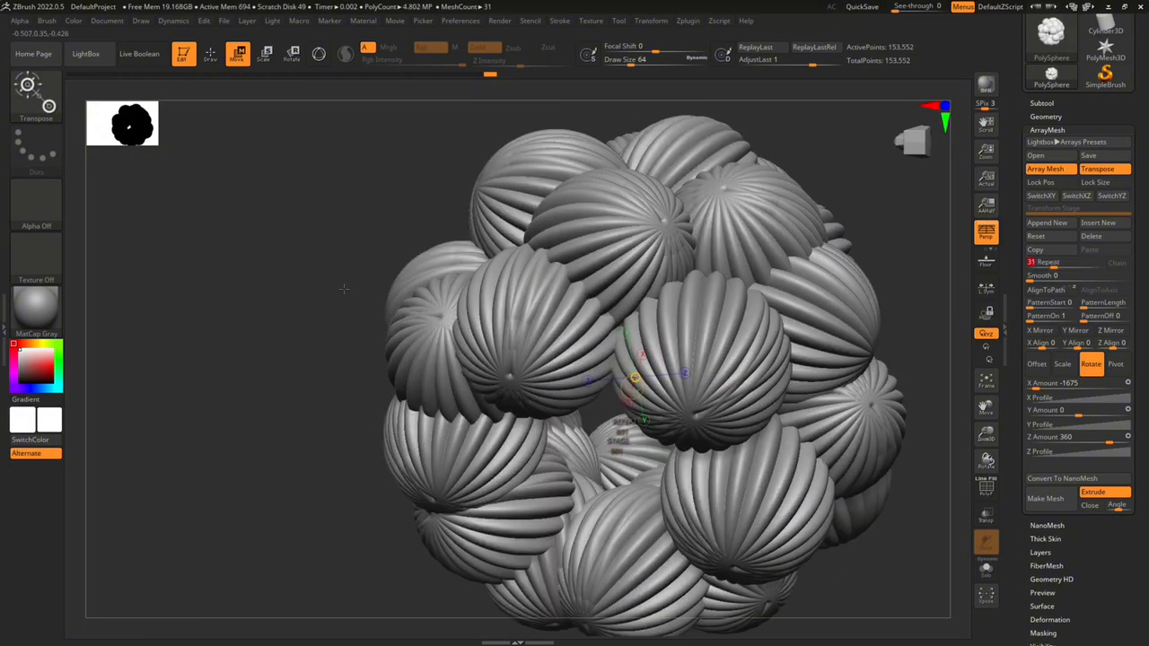
pyautogui.moveTo(344, 288); pyautogui.dragTo(873, 160)
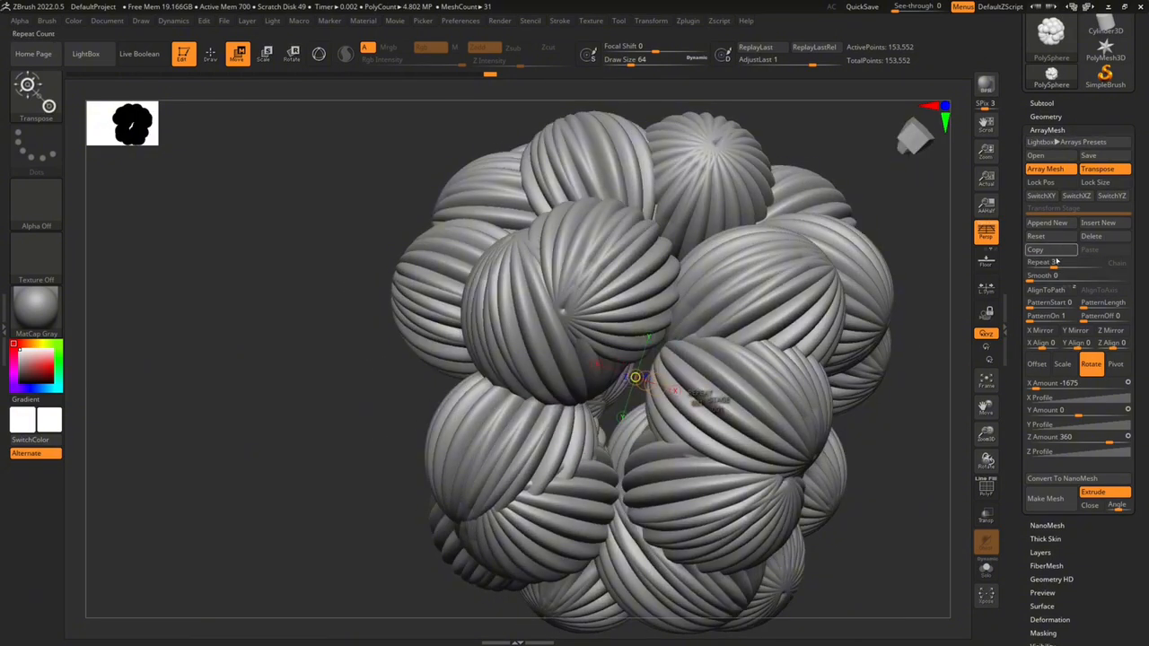
pyautogui.moveTo(1055, 261); pyautogui.dragTo(1097, 266)
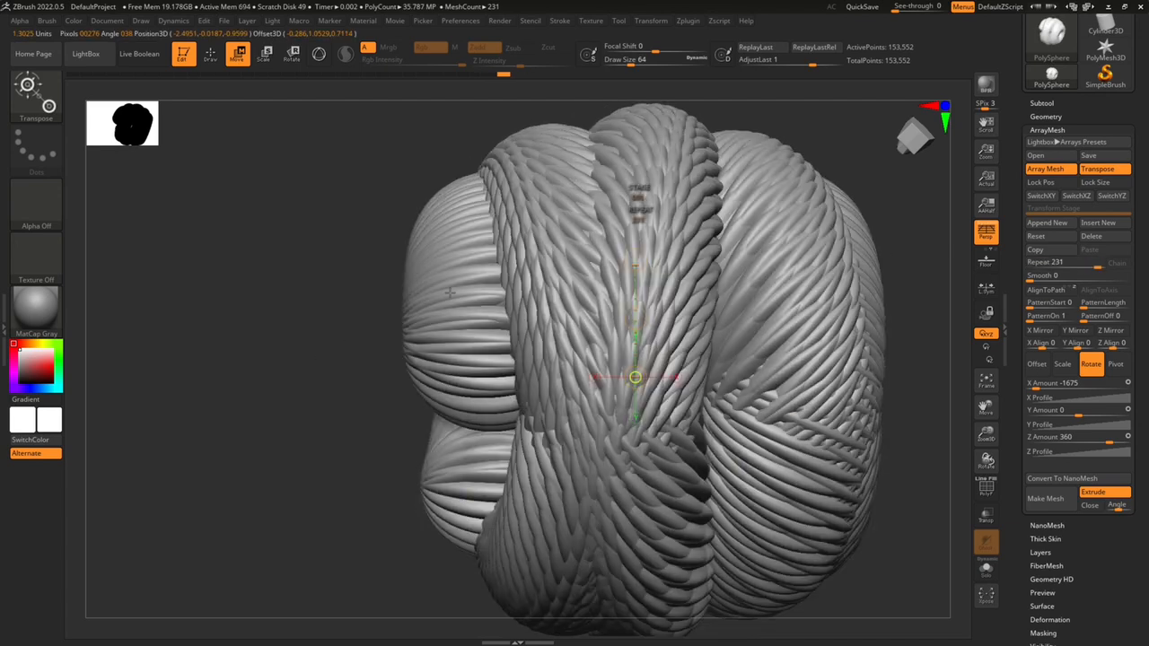
pyautogui.moveTo(450, 293); pyautogui.dragTo(610, 310)
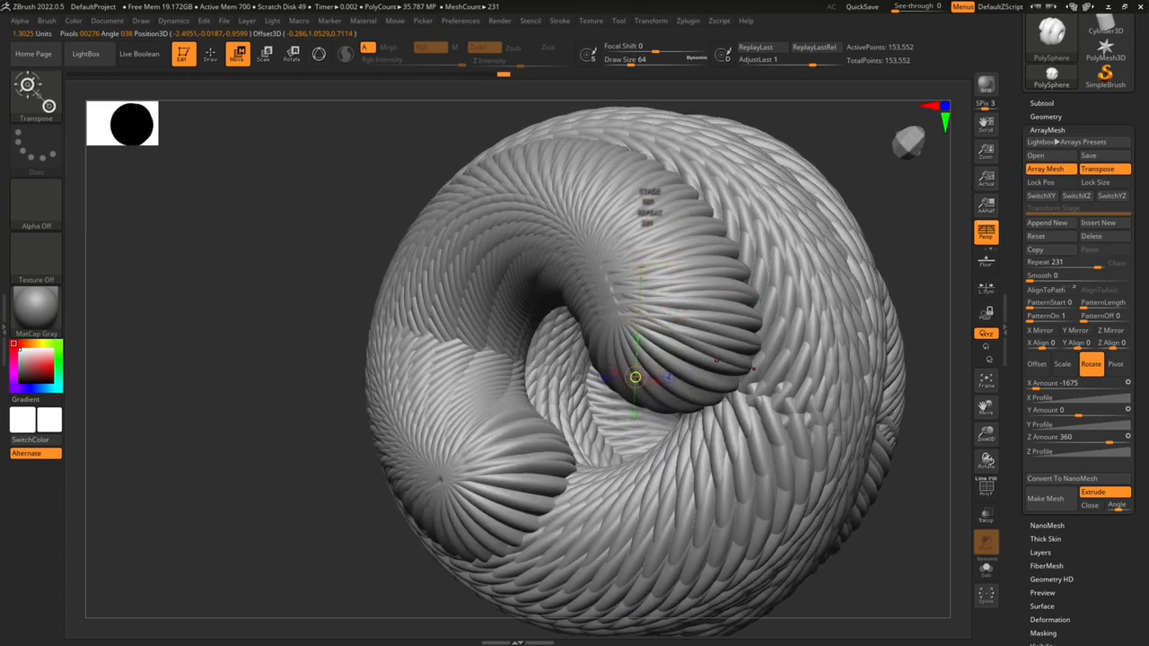
pyautogui.moveTo(703, 360); pyautogui.dragTo(700, 295)
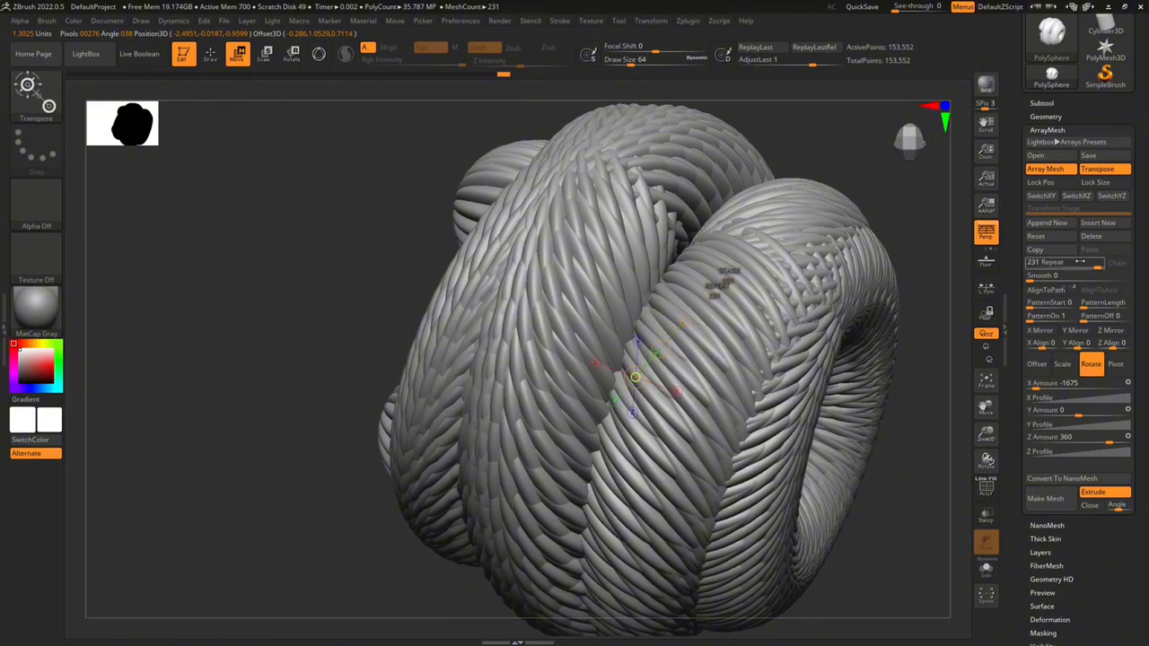
# Reduce the repeat count to 30, then try moving the transpose line's anchor and undo the move
pyautogui.moveTo(1074, 263); pyautogui.dragTo(1017, 276)
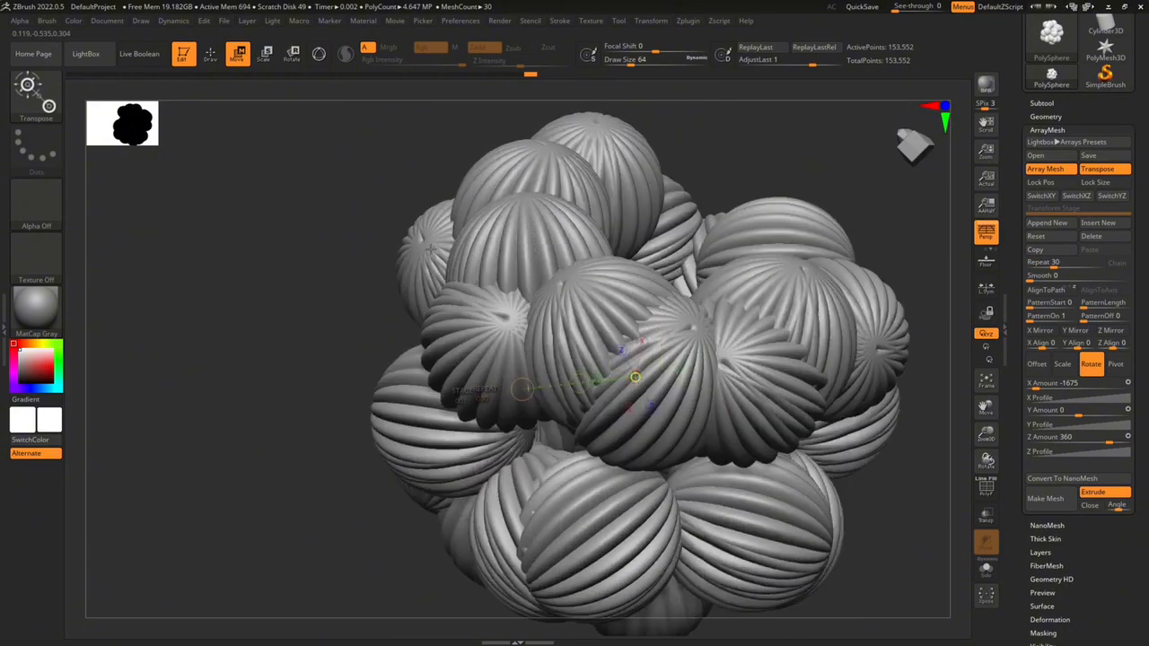
pyautogui.moveTo(430, 249); pyautogui.dragTo(516, 296)
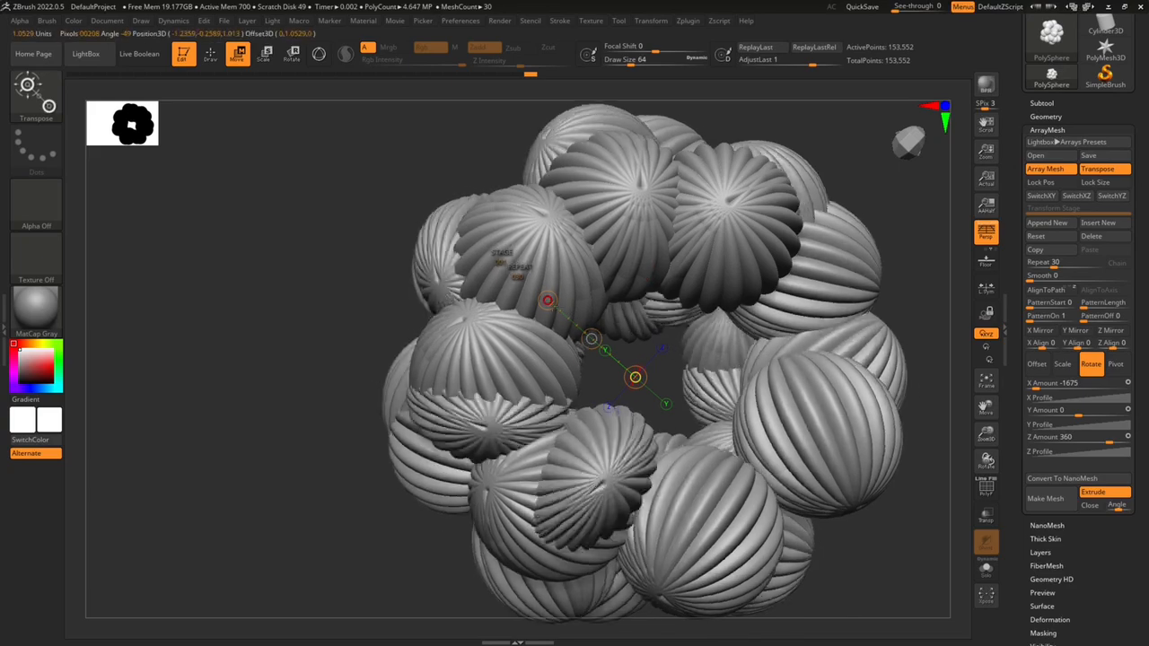
pyautogui.moveTo(635, 377)
pyautogui.mouseDown()
pyautogui.moveTo(696, 428)
pyautogui.moveTo(628, 371)
pyautogui.mouseUp()
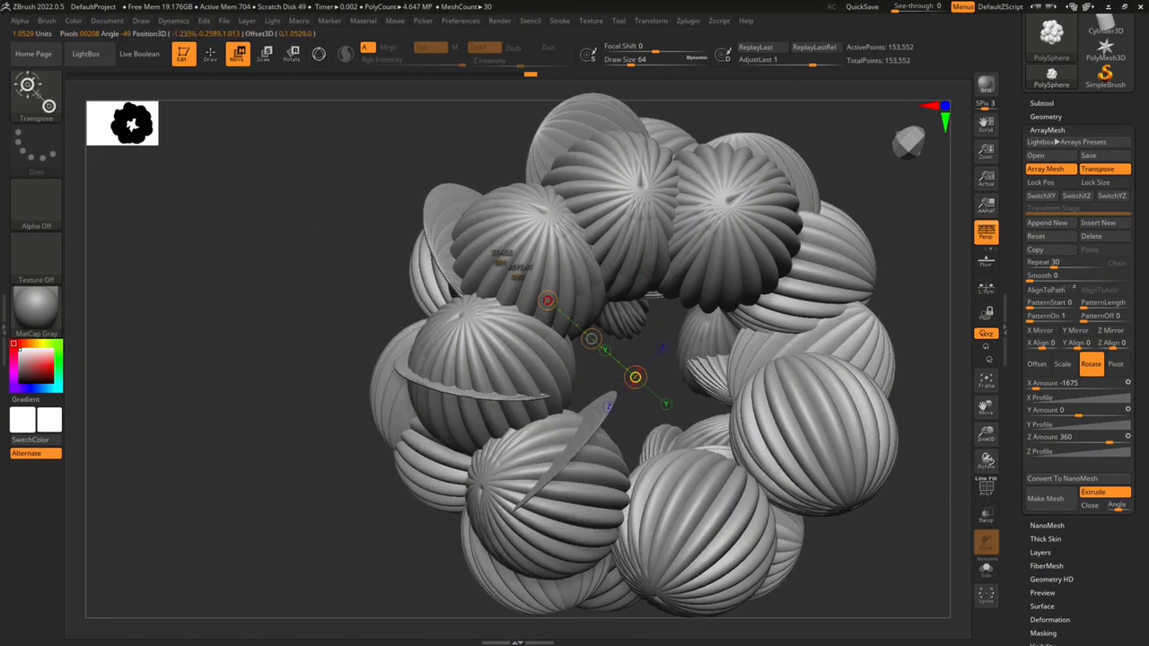
pyautogui.moveTo(621, 364); pyautogui.dragTo(669, 332, button='right')
pyautogui.hotkey('ctrl', 'z')
pyautogui.hotkey('ctrl', 'z')
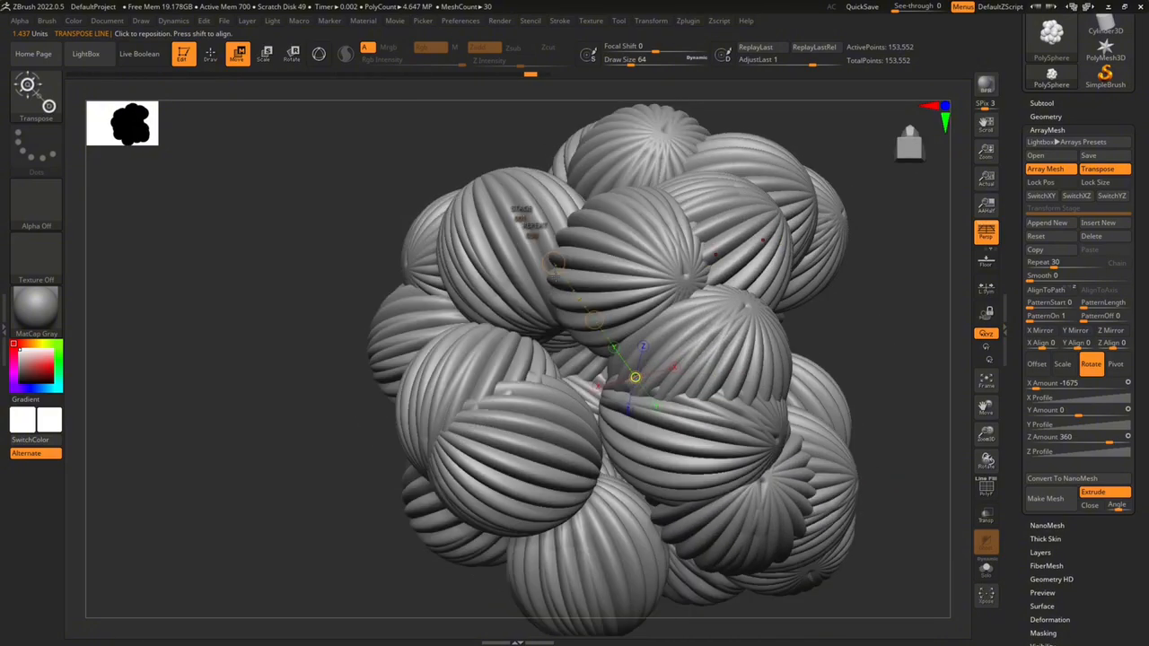
# Raise the repeat count to 48, try a Smooth value of 22, and undo the smoothing
pyautogui.moveTo(269, 254)
pyautogui.mouseDown(button='right')
pyautogui.moveTo(401, 267)
pyautogui.moveTo(764, 207)
pyautogui.moveTo(556, 243)
pyautogui.moveTo(647, 314)
pyautogui.moveTo(719, 287)
pyautogui.mouseUp(button='right')
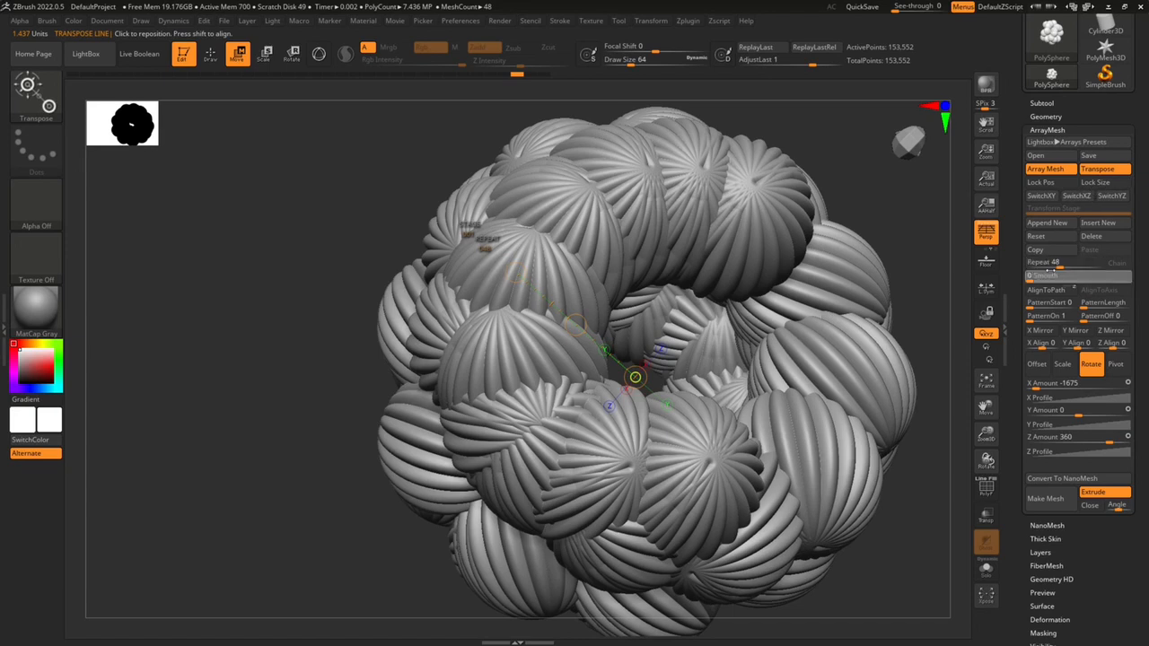
pyautogui.click(1051, 277)
pyautogui.moveTo(799, 301); pyautogui.dragTo(824, 314, button='right')
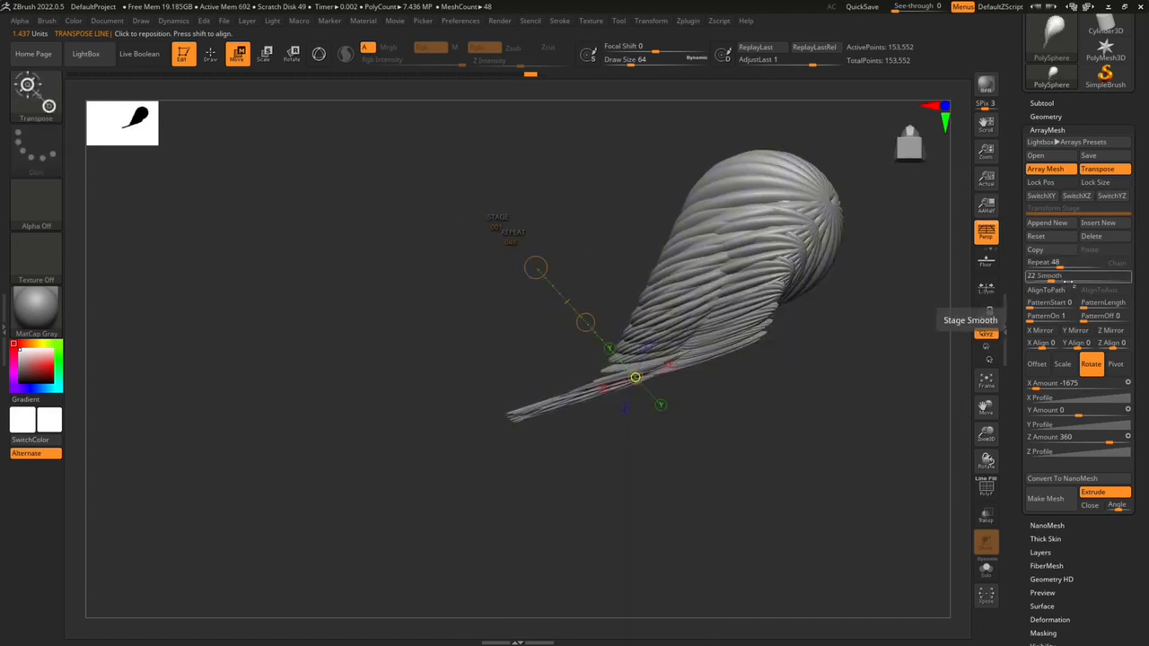
pyautogui.hotkey('ctrl', 'z')
# Reduce the array's repeat count to 7 ribbed spheres
pyautogui.moveTo(1060, 266); pyautogui.dragTo(1040, 265)
pyautogui.moveTo(830, 359); pyautogui.dragTo(839, 411, button='right')
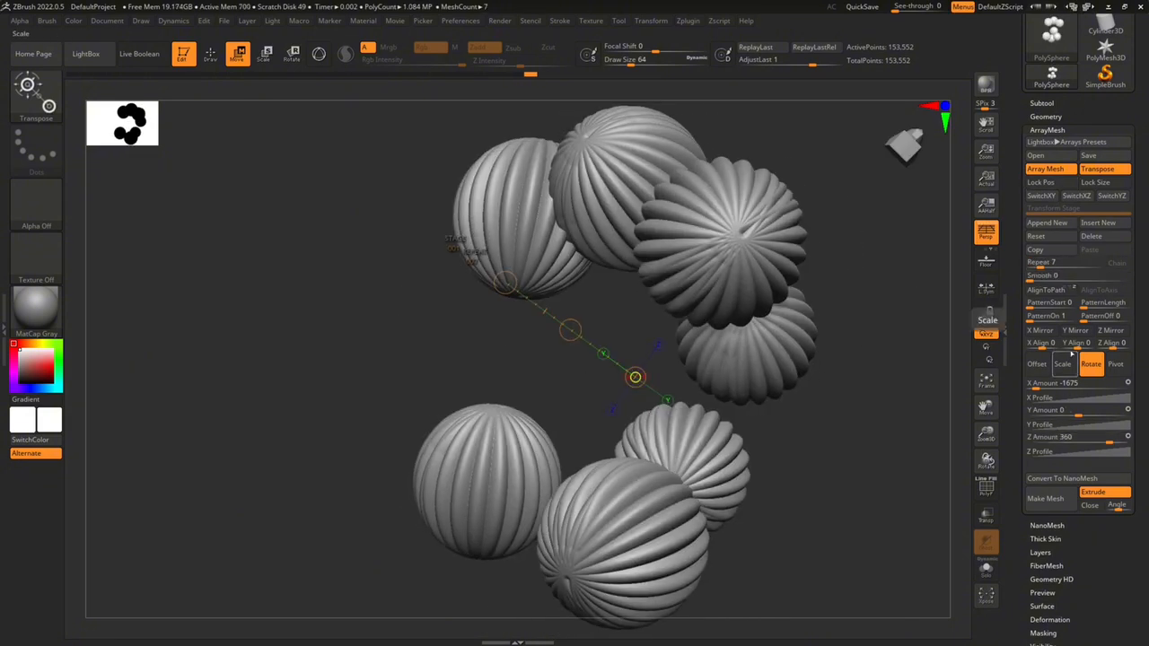
# Set the Z rotation amount to 0 and shift the transpose line's anchor upward
pyautogui.moveTo(1032, 438); pyautogui.dragTo(988, 360)
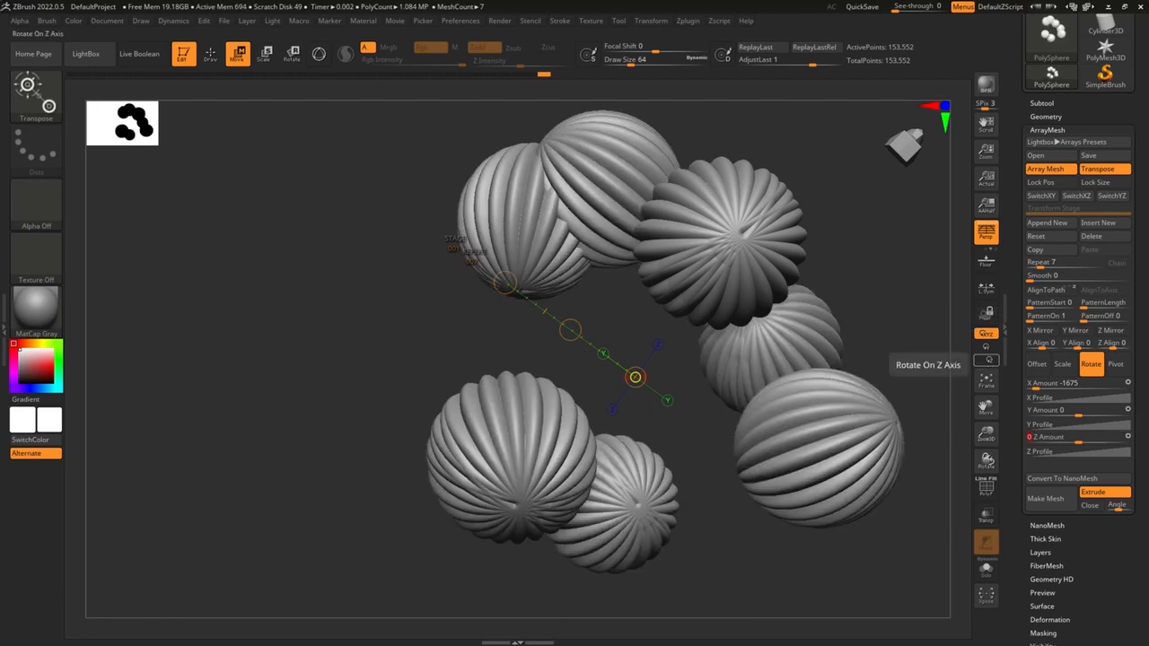
pyautogui.press('Return')
pyautogui.moveTo(871, 382); pyautogui.dragTo(884, 414)
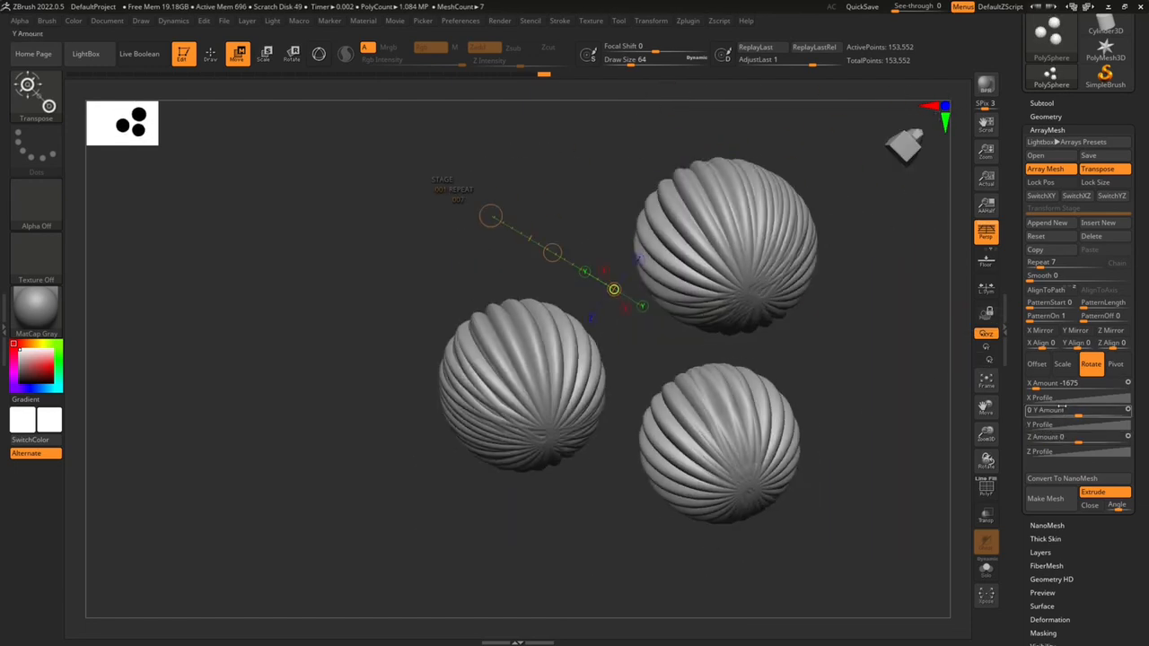
# Set the array's Y rotation amount to 360 and its X rotation amount to 0
pyautogui.click(1042, 412)
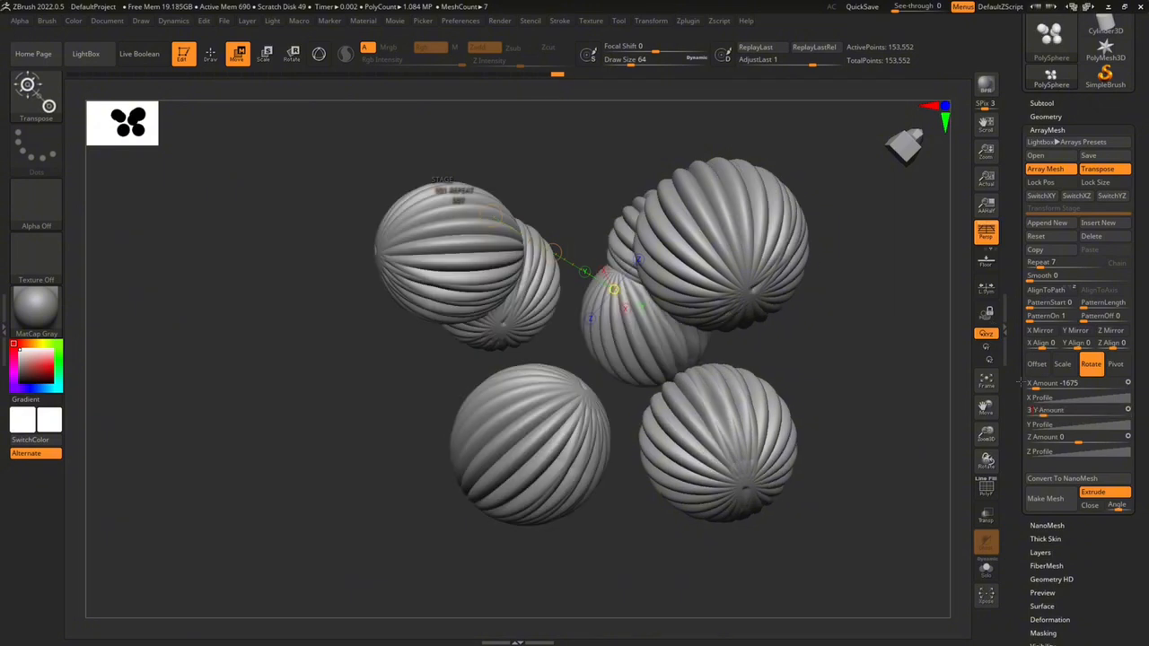
pyautogui.click(1048, 383)
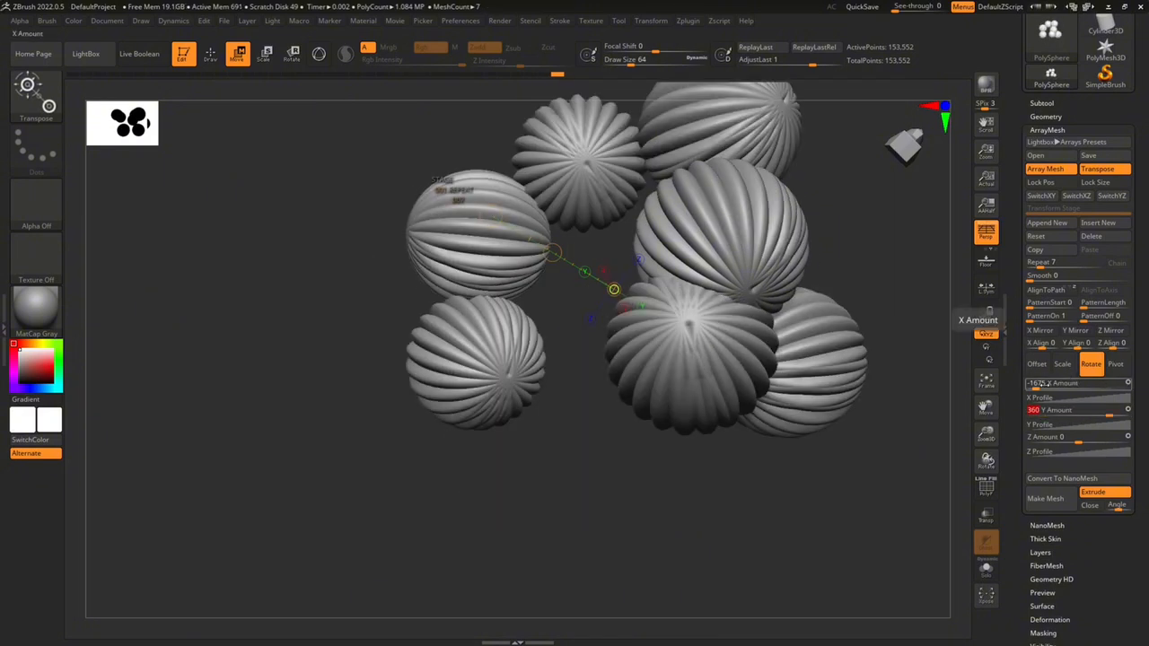
pyautogui.moveTo(1044, 383); pyautogui.dragTo(1056, 381)
pyautogui.press('Return')
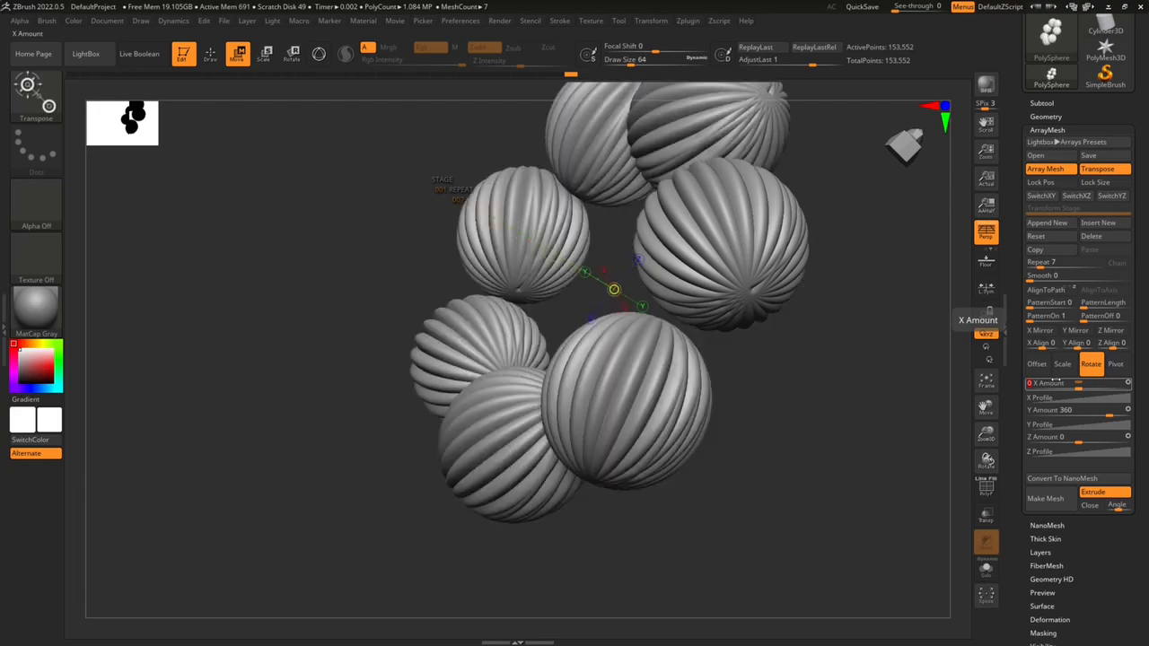
# Increase the array's repeat count in two stages, to 20 and to 54, forming a dense twisted ring
pyautogui.moveTo(898, 386); pyautogui.dragTo(1138, 320)
pyautogui.moveTo(1047, 264); pyautogui.dragTo(1052, 266)
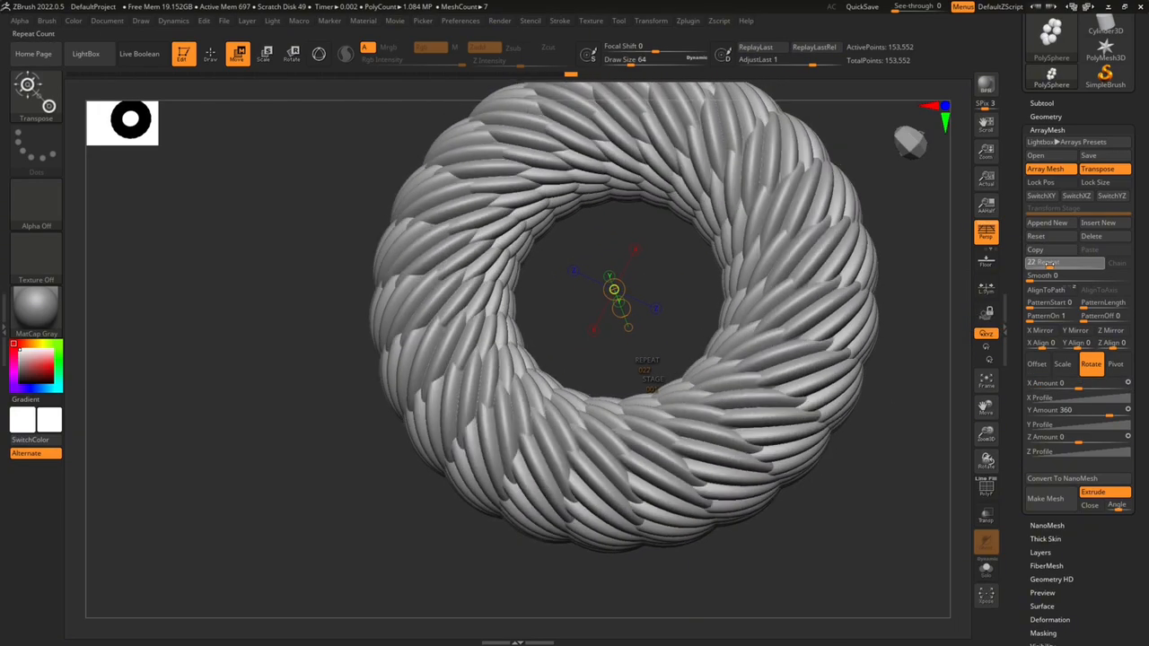
pyautogui.moveTo(933, 377); pyautogui.dragTo(1070, 307)
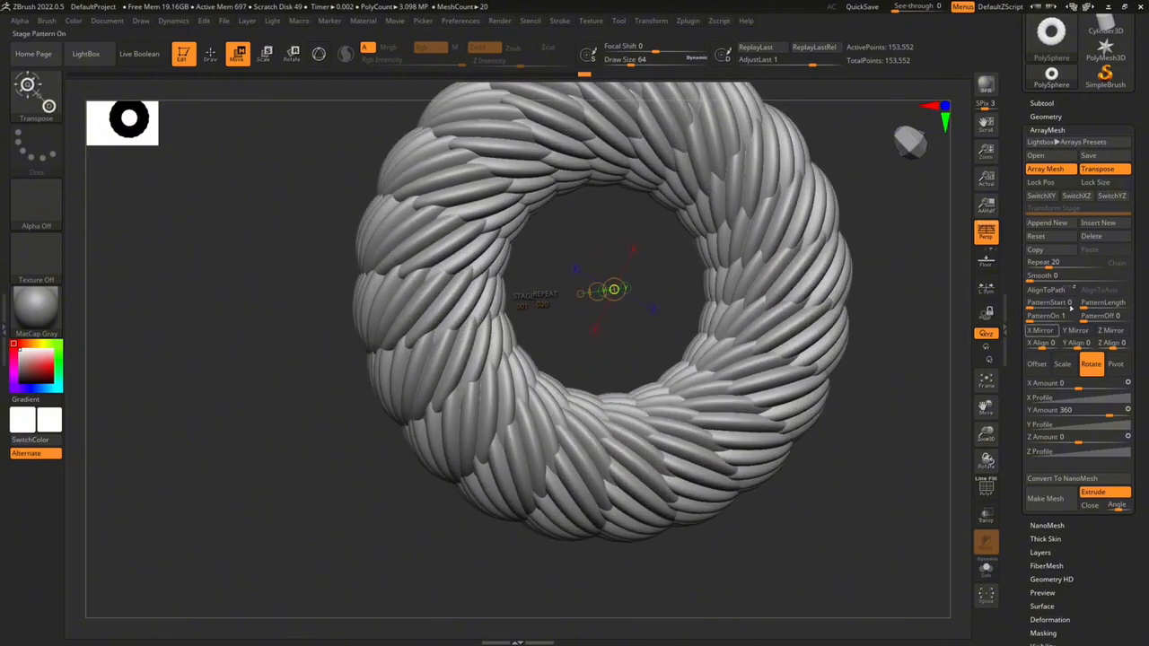
pyautogui.moveTo(925, 360); pyautogui.dragTo(733, 242)
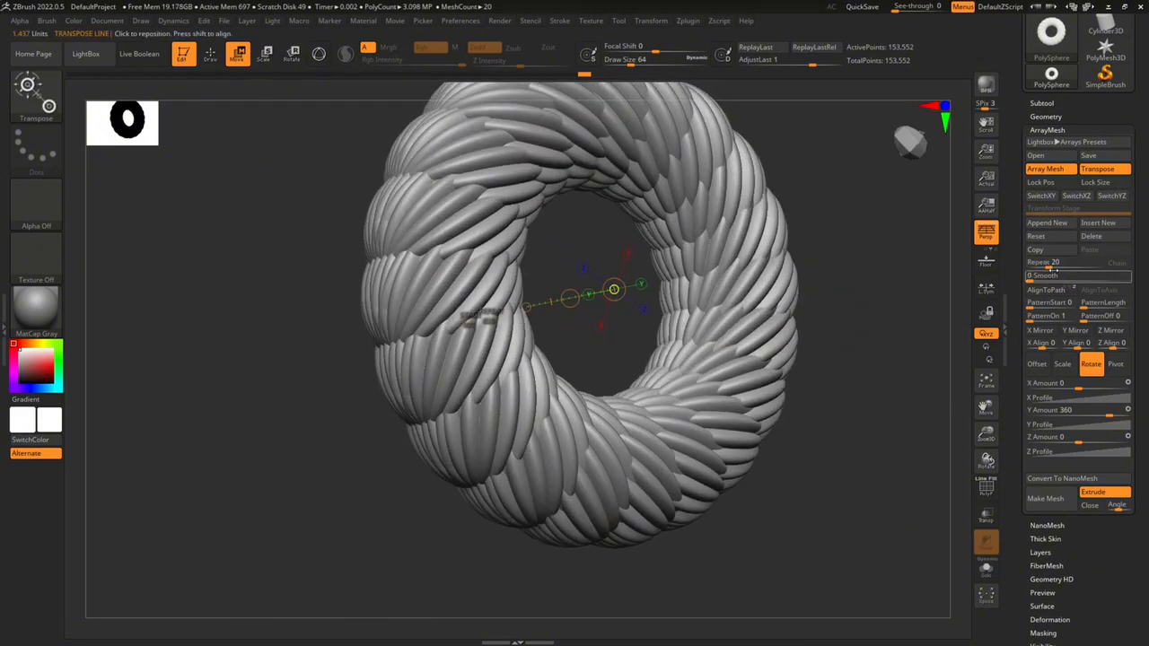
pyautogui.moveTo(1049, 266); pyautogui.dragTo(1062, 265)
pyautogui.moveTo(915, 363); pyautogui.dragTo(827, 385)
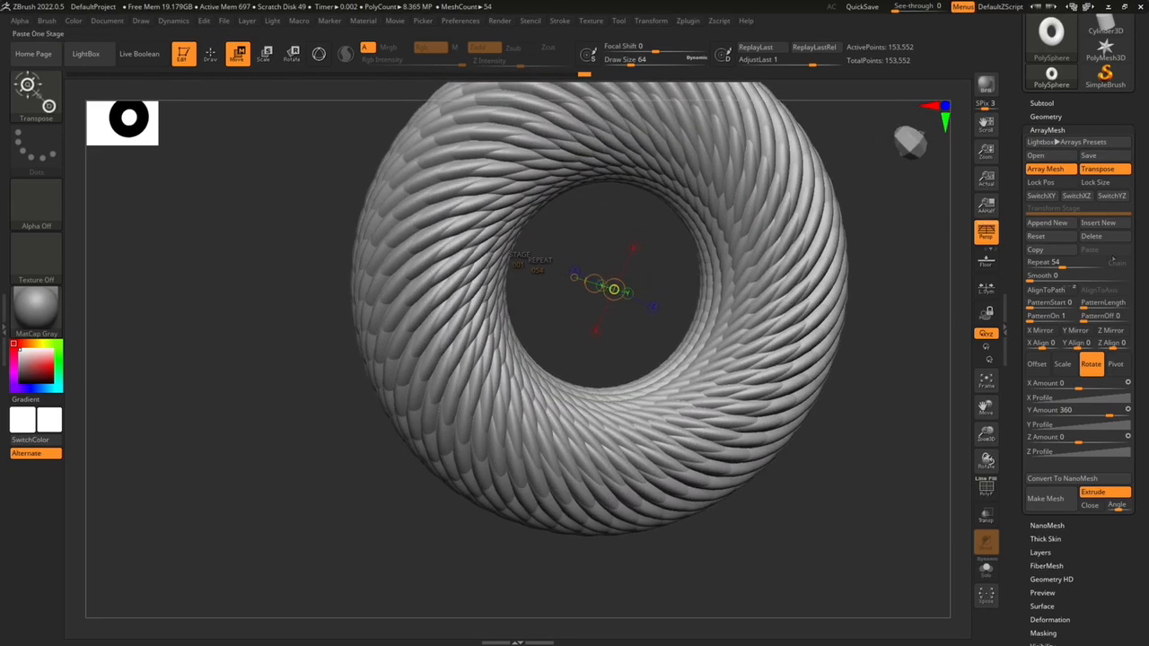
# Convert the 54-repeat array into a real mesh and check the result in the subtool list
pyautogui.click(1073, 500)
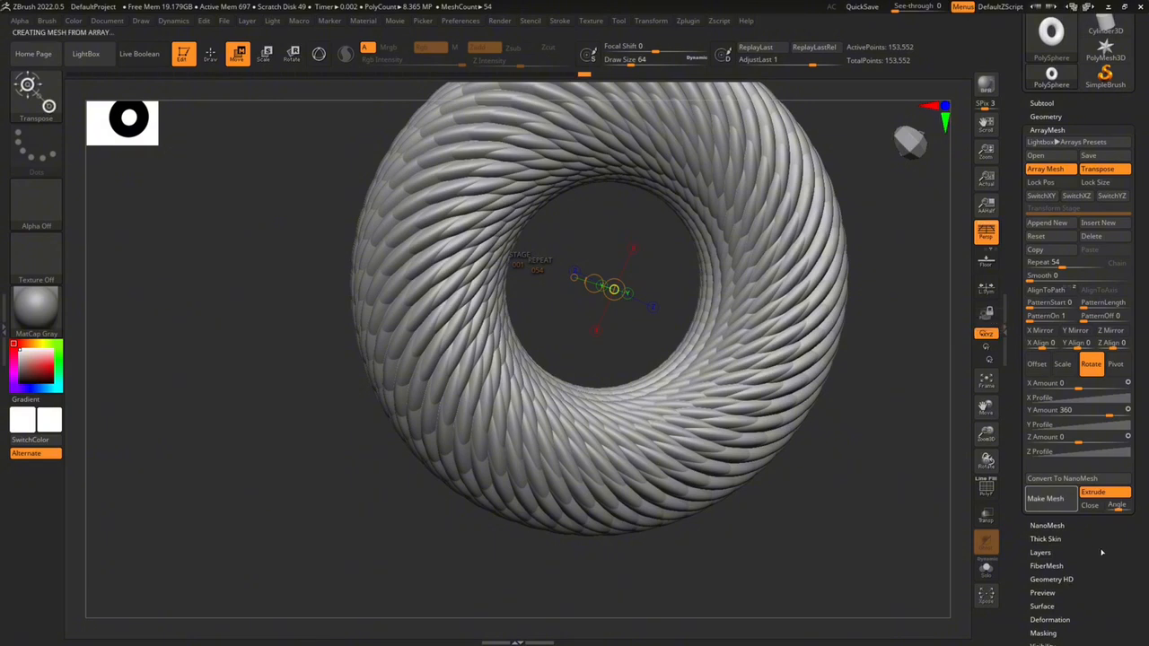
pyautogui.click(1061, 130)
pyautogui.moveTo(890, 410)
pyautogui.mouseDown()
pyautogui.moveTo(925, 411)
pyautogui.moveTo(905, 411)
pyautogui.mouseUp()
pyautogui.moveTo(1016, 182); pyautogui.dragTo(1016, 244)
pyautogui.click(1041, 159)
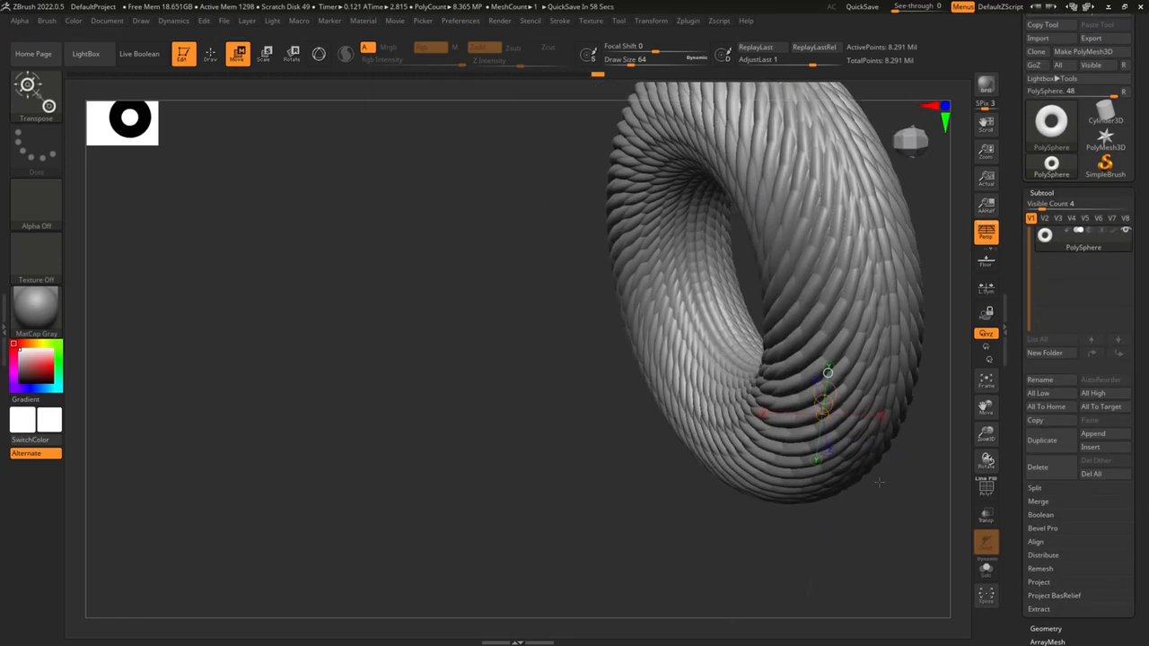
pyautogui.moveTo(928, 326); pyautogui.dragTo(887, 417)
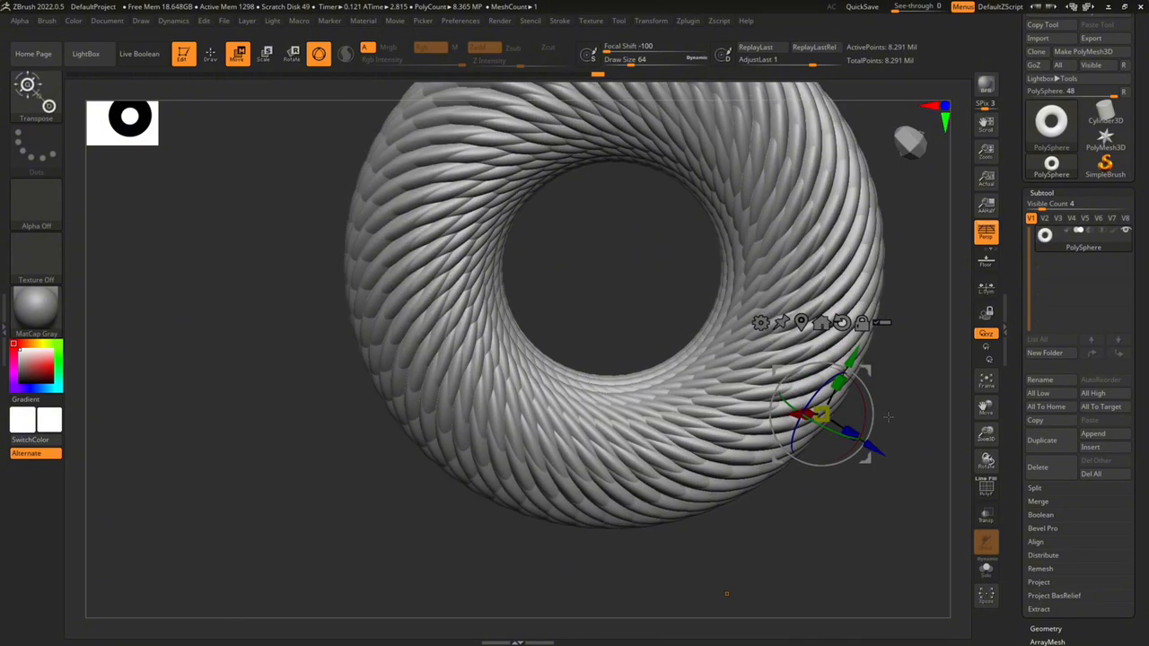
# Turn on dynamic subdivision for the converted ring mesh
pyautogui.click(1041, 193)
pyautogui.click(1046, 207)
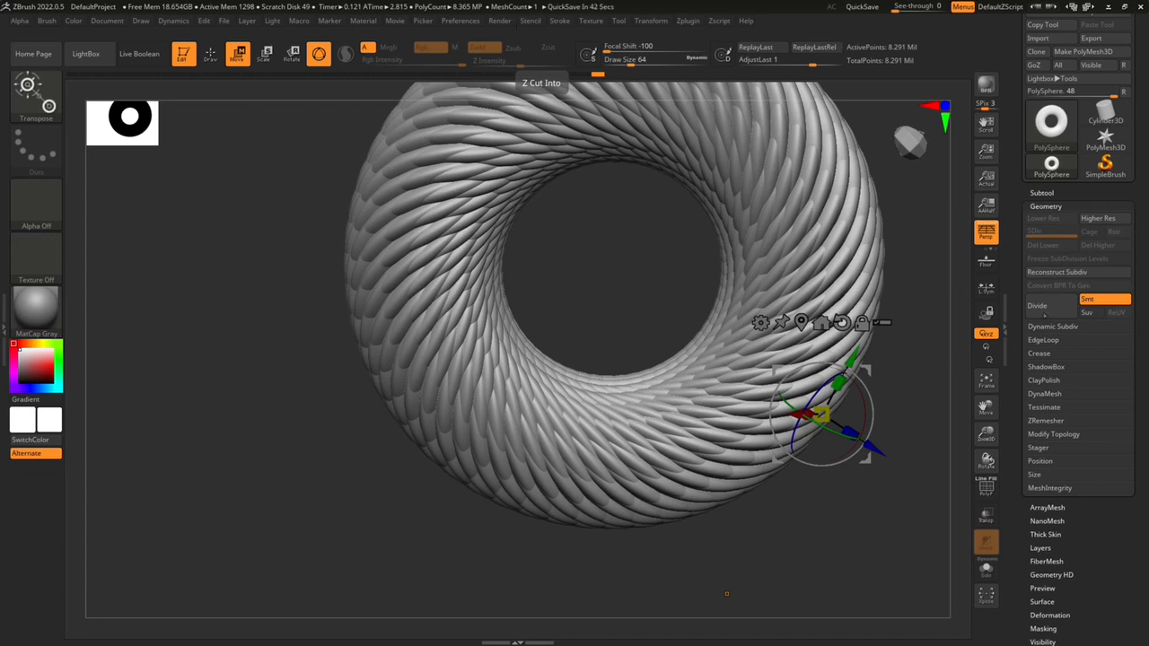
pyautogui.click(1048, 327)
pyautogui.moveTo(1015, 337); pyautogui.dragTo(1022, 309)
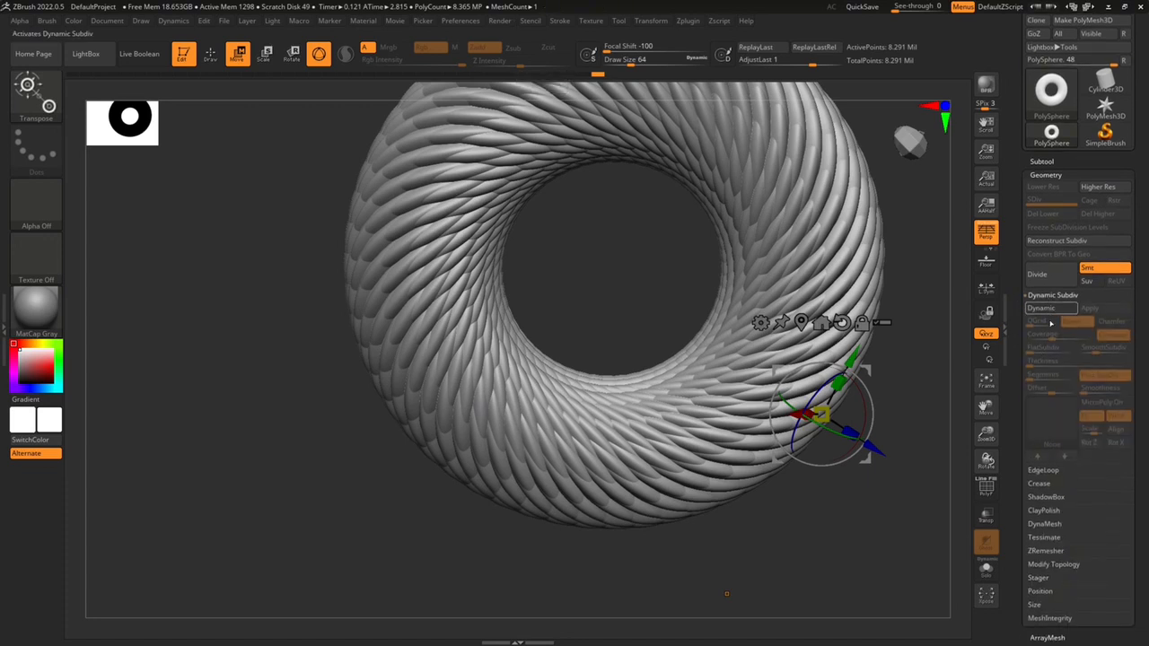
pyautogui.click(1050, 311)
pyautogui.moveTo(1018, 357); pyautogui.dragTo(1017, 331)
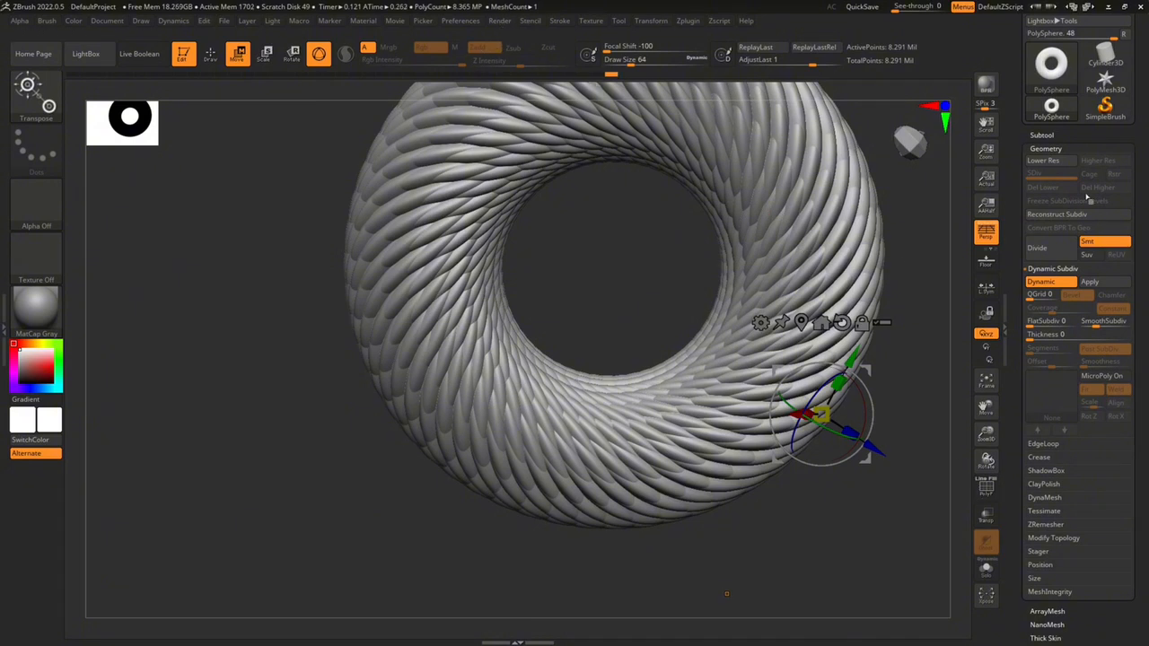
pyautogui.click(1046, 149)
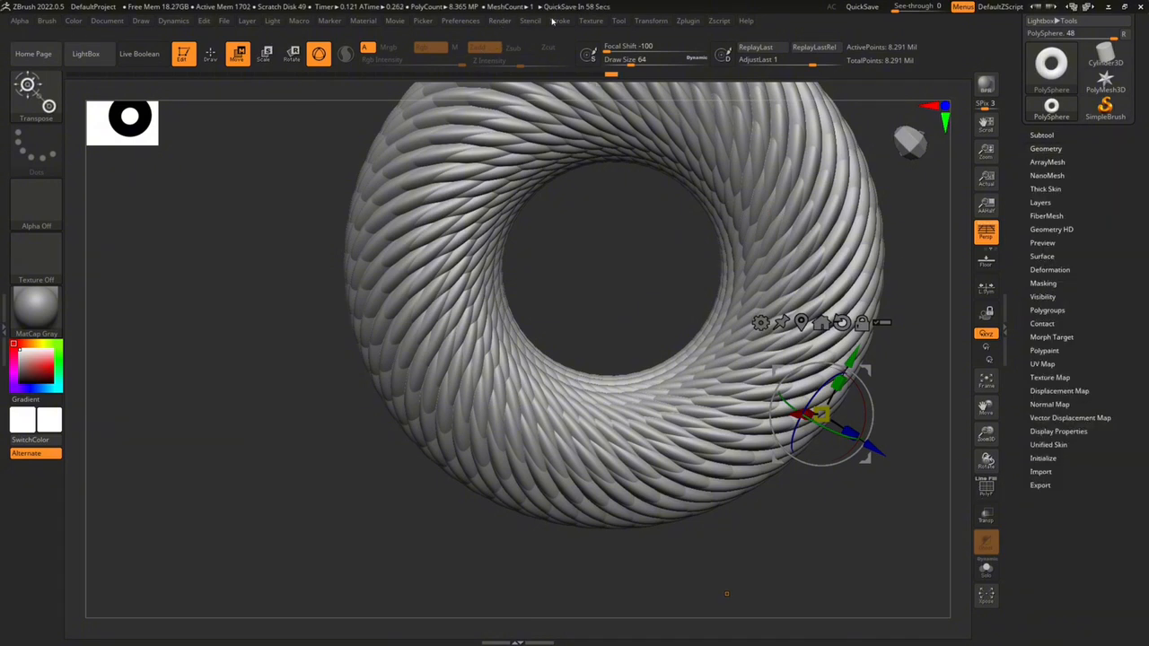
pyautogui.click(1045, 133)
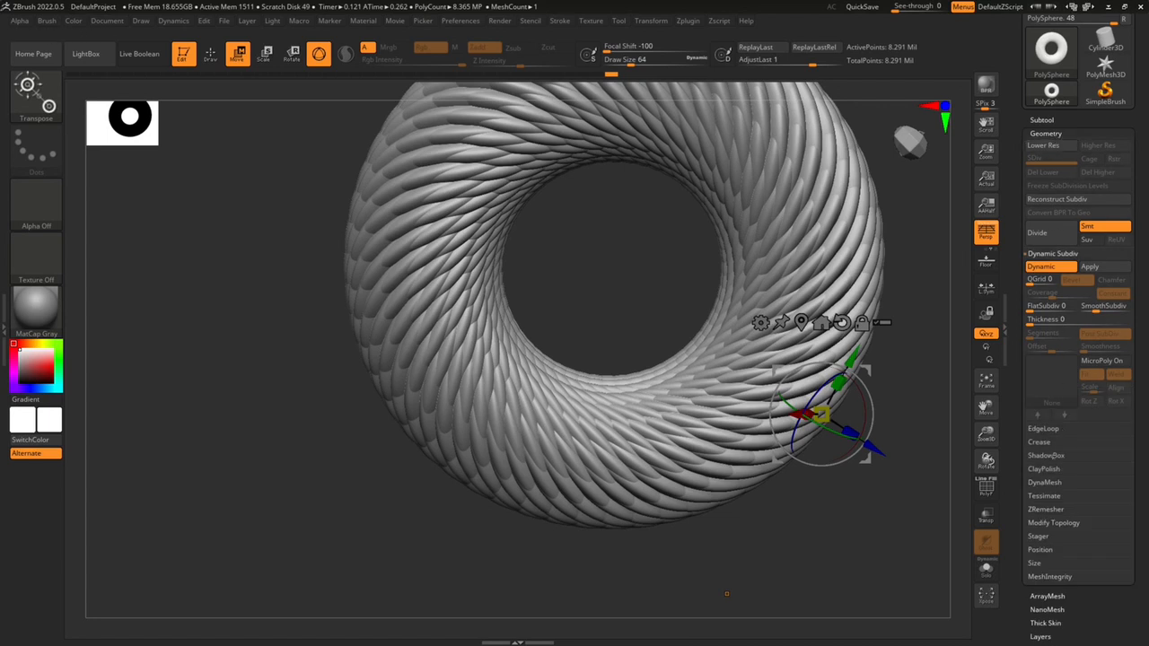
pyautogui.click(1038, 442)
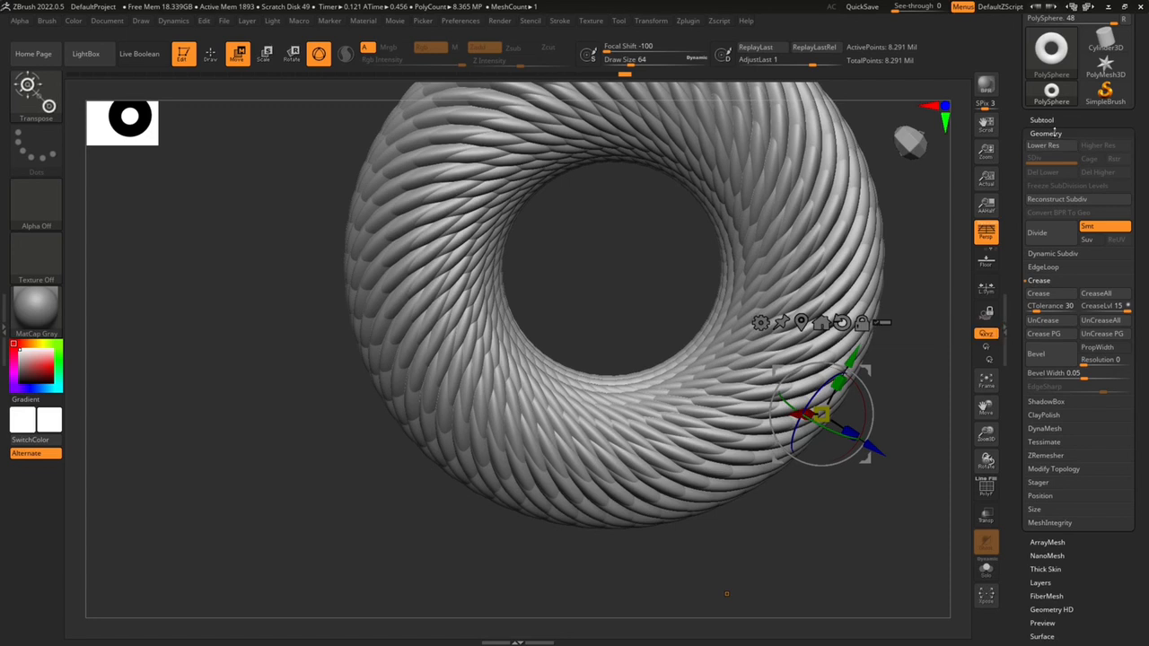
pyautogui.click(1046, 133)
pyautogui.click(1056, 134)
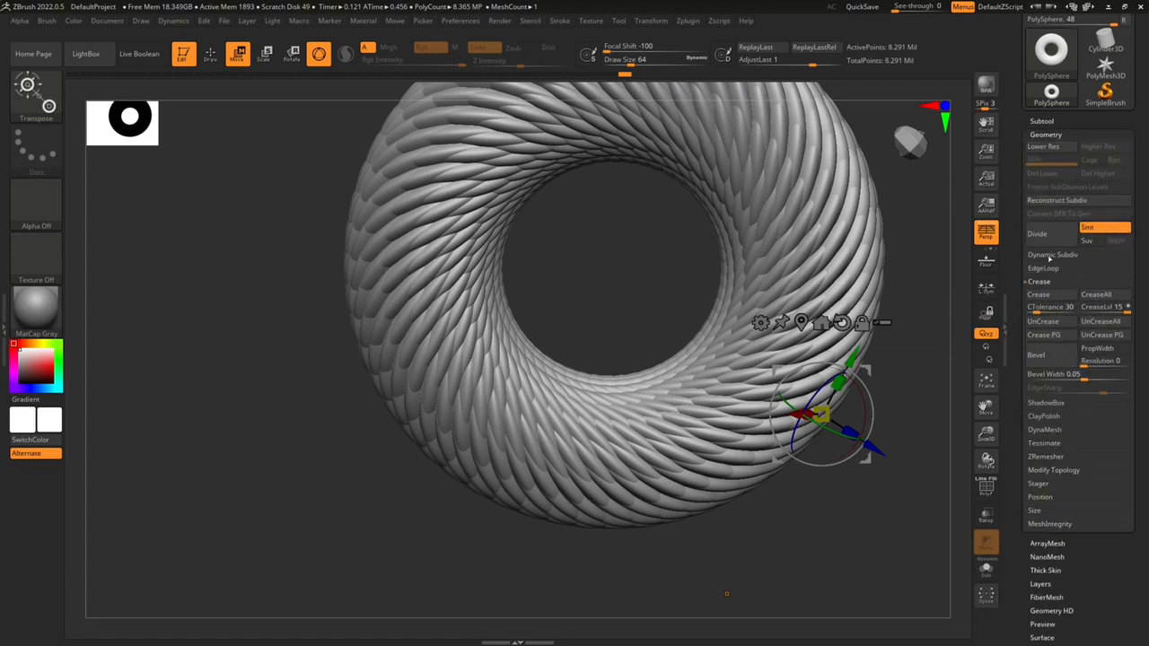
# Set the dynamic subdivision's smooth level to 7 and compare the ring with the effect off and on
pyautogui.click(1052, 255)
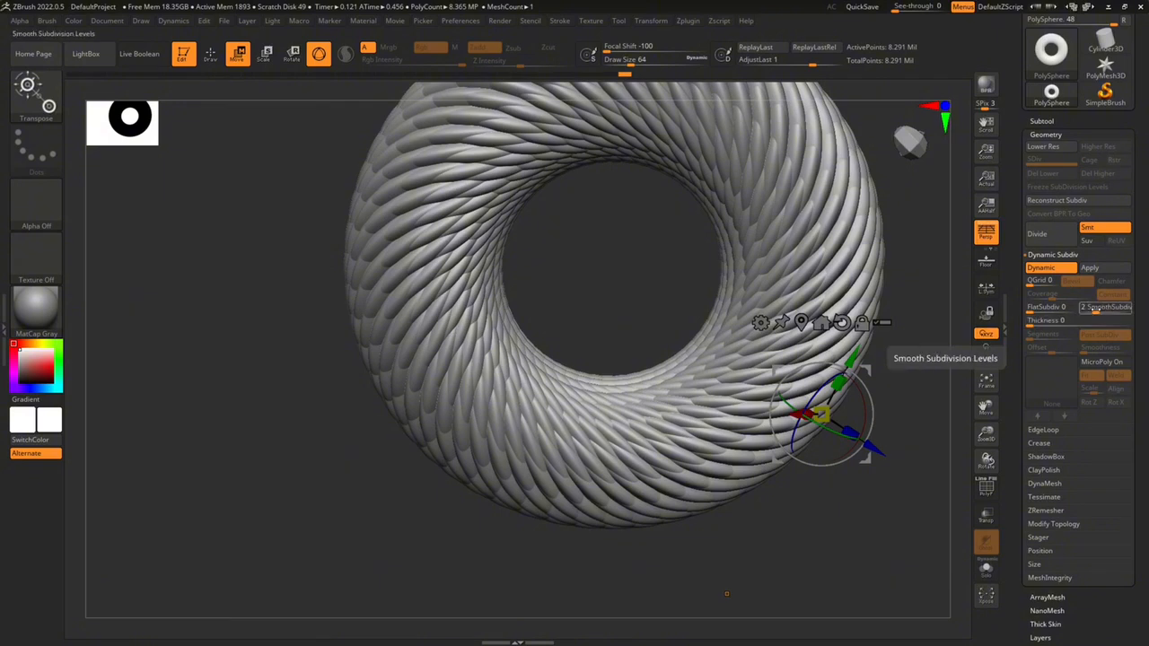
pyautogui.moveTo(1113, 311); pyautogui.dragTo(1132, 312)
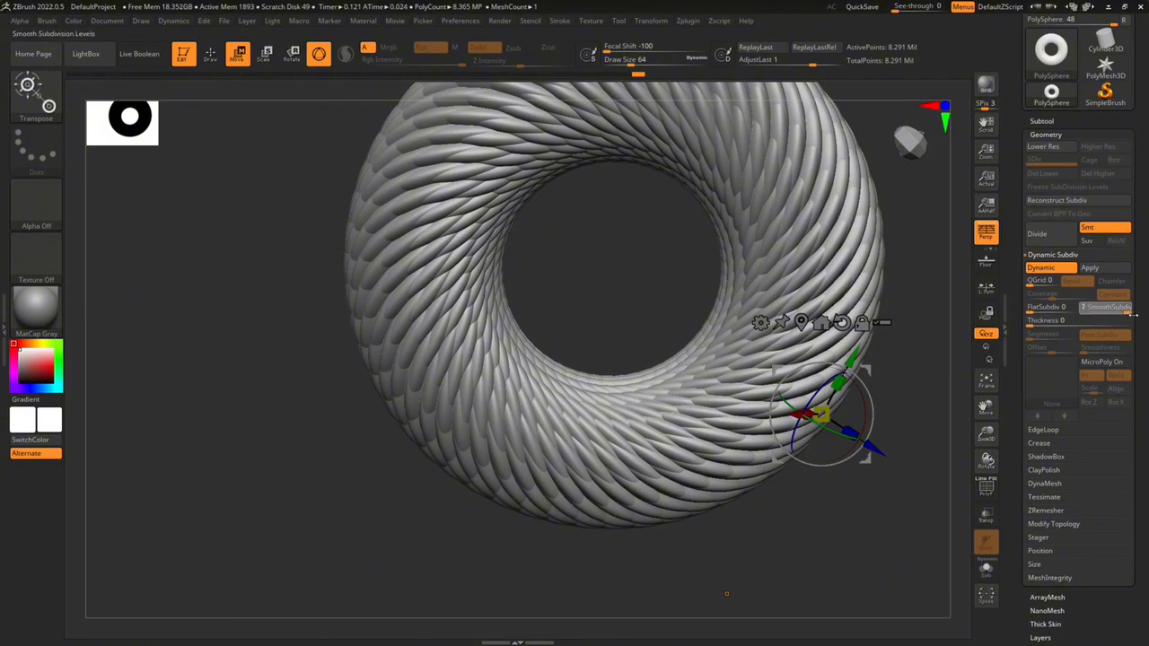
pyautogui.moveTo(813, 325)
pyautogui.mouseDown(button='right')
pyautogui.moveTo(930, 310)
pyautogui.moveTo(831, 316)
pyautogui.mouseUp(button='right')
pyautogui.click(1050, 271)
pyautogui.click(1050, 269)
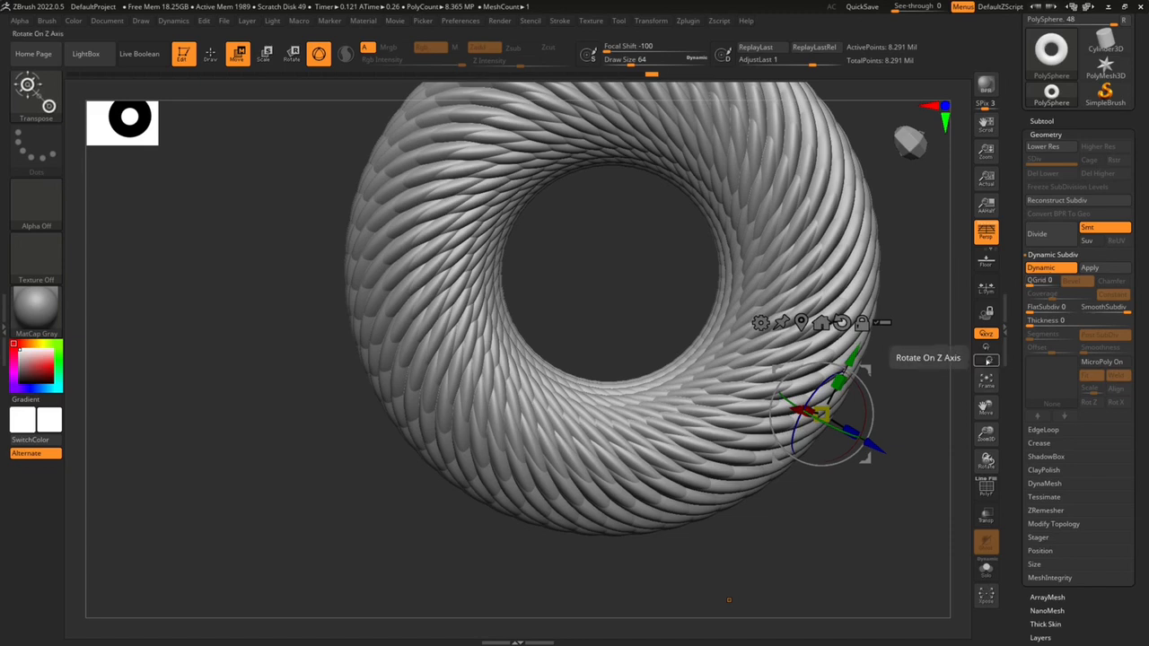
pyautogui.moveTo(902, 359); pyautogui.dragTo(926, 352, button='right')
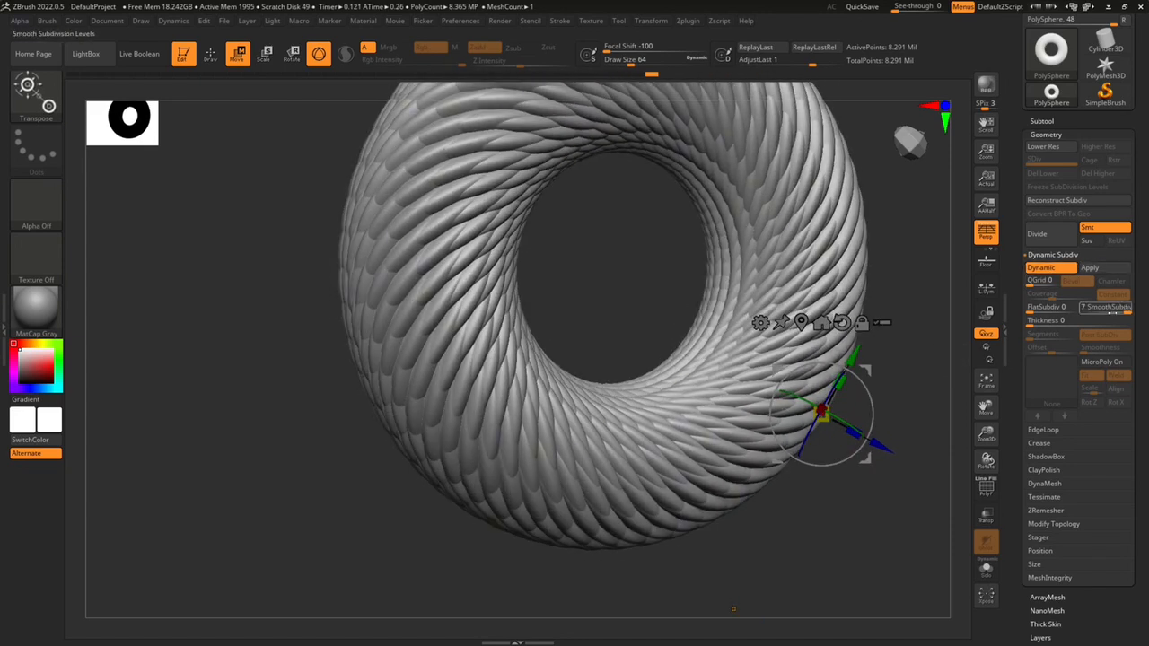
# Reduce the smooth subdivision level to 4 and turn dynamic subdivision off
pyautogui.click(1111, 311)
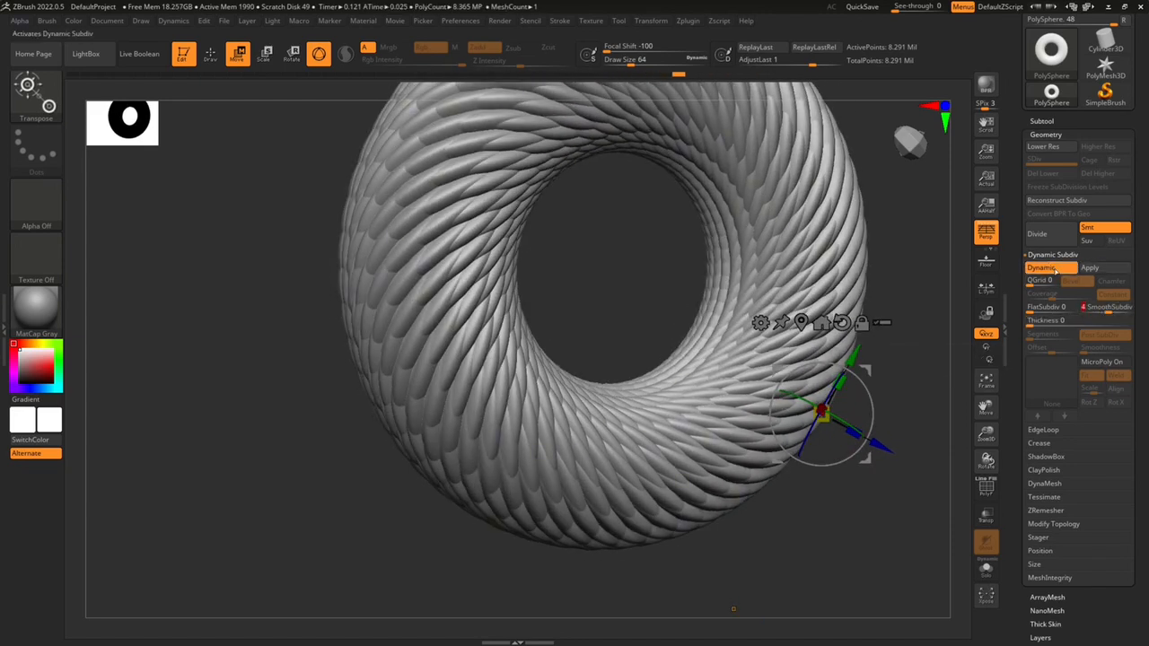
pyautogui.click(1055, 270)
pyautogui.moveTo(884, 400); pyautogui.dragTo(853, 391, button='right')
pyautogui.moveTo(1026, 137); pyautogui.dragTo(1026, 123)
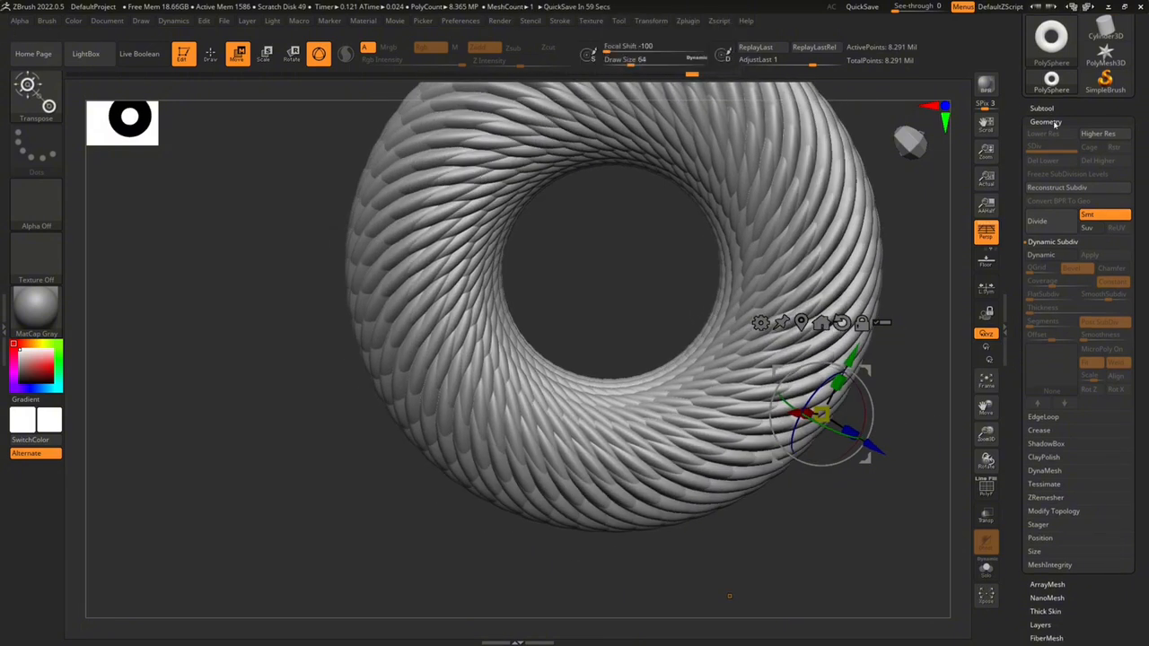
# Lower the mesh's crease level in the geometry's crease settings
pyautogui.click(1055, 122)
pyautogui.click(1055, 110)
pyautogui.click(1055, 109)
pyautogui.click(1046, 123)
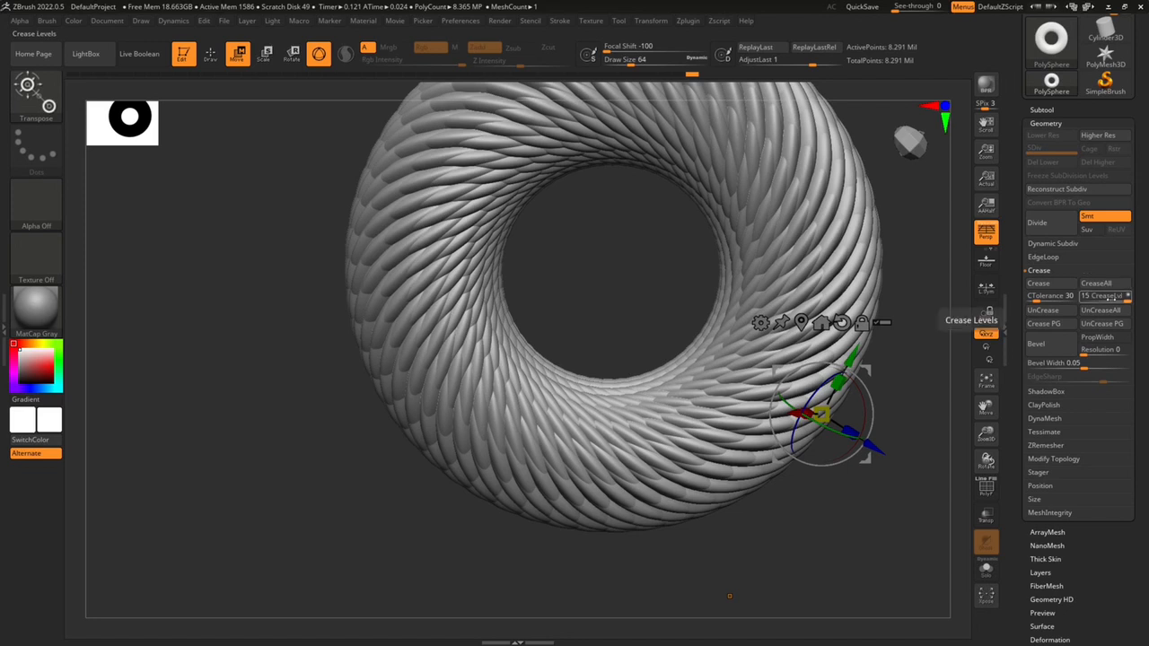
pyautogui.moveTo(1116, 297); pyautogui.dragTo(1093, 298)
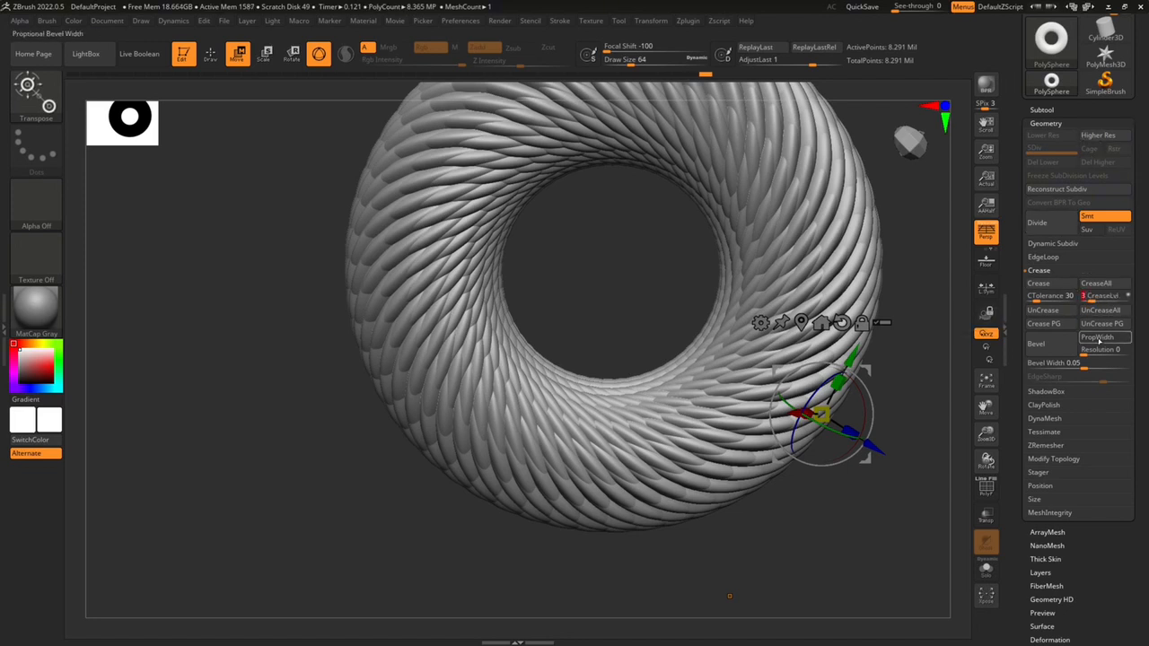
pyautogui.click(1057, 271)
# Turn dynamic subdivision back on, try its smooth level setting and try to apply it to the ring mesh
pyautogui.click(1060, 250)
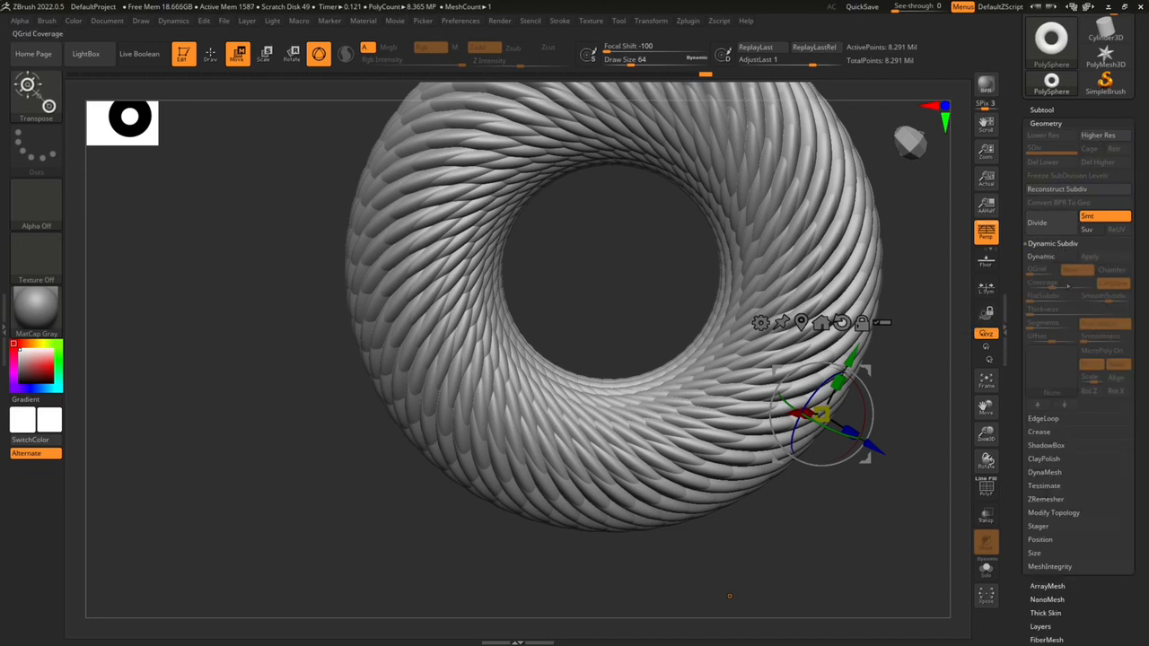
pyautogui.click(1056, 255)
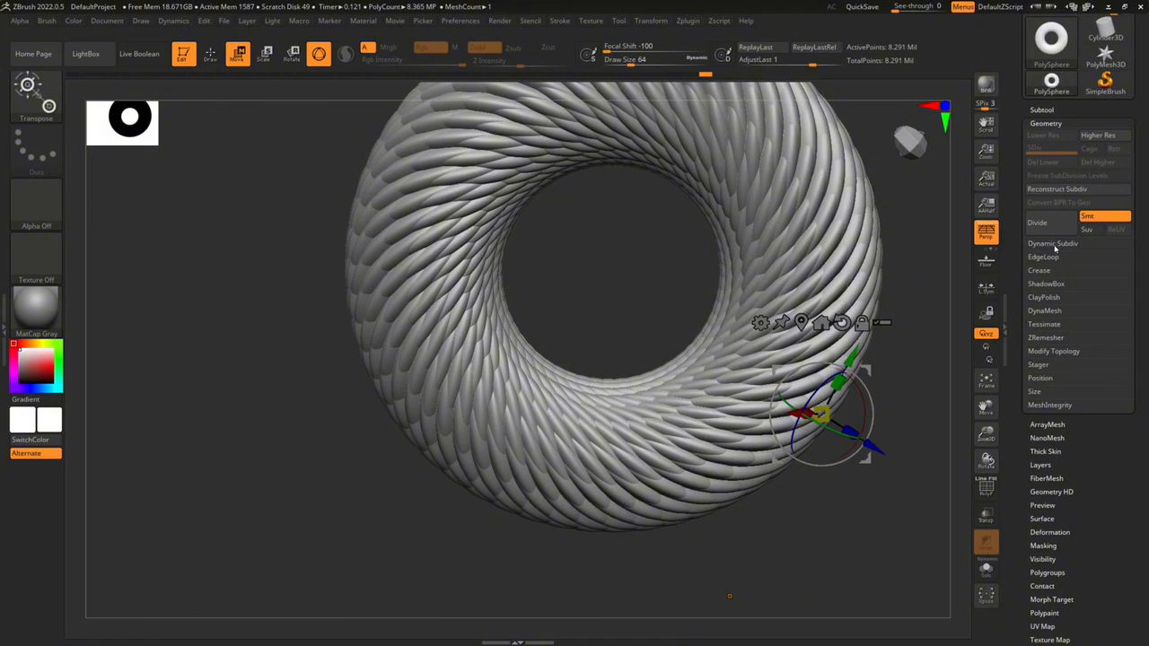
pyautogui.click(1054, 245)
pyautogui.click(1041, 257)
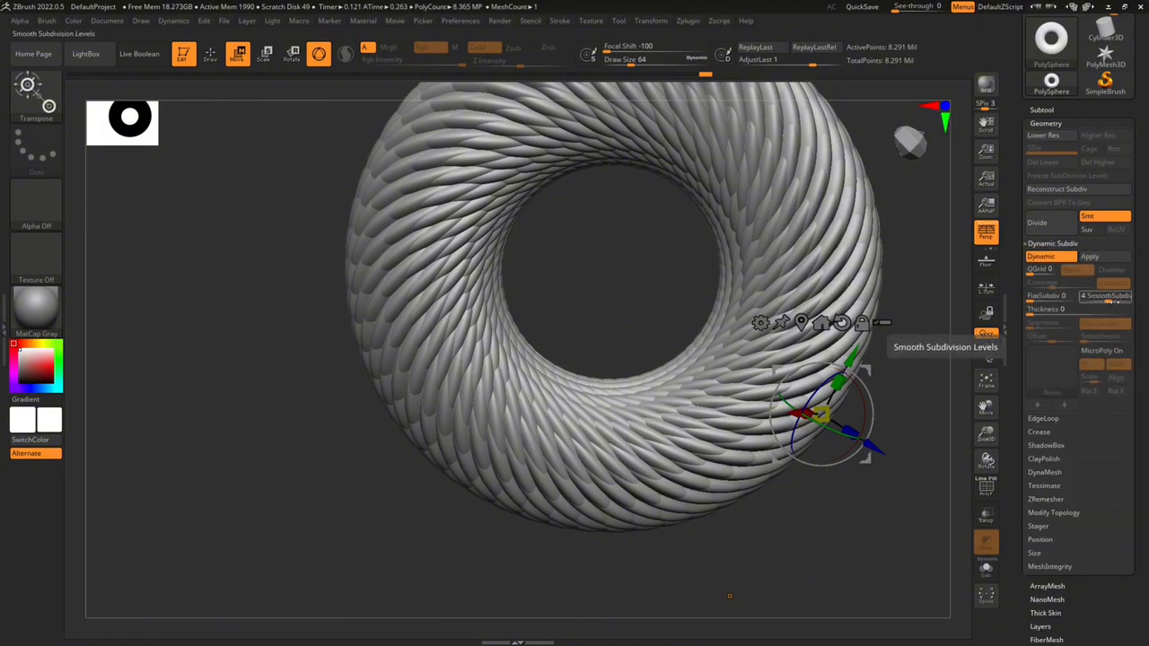
pyautogui.moveTo(1104, 299)
pyautogui.mouseDown()
pyautogui.moveTo(1128, 302)
pyautogui.moveTo(1101, 302)
pyautogui.mouseUp()
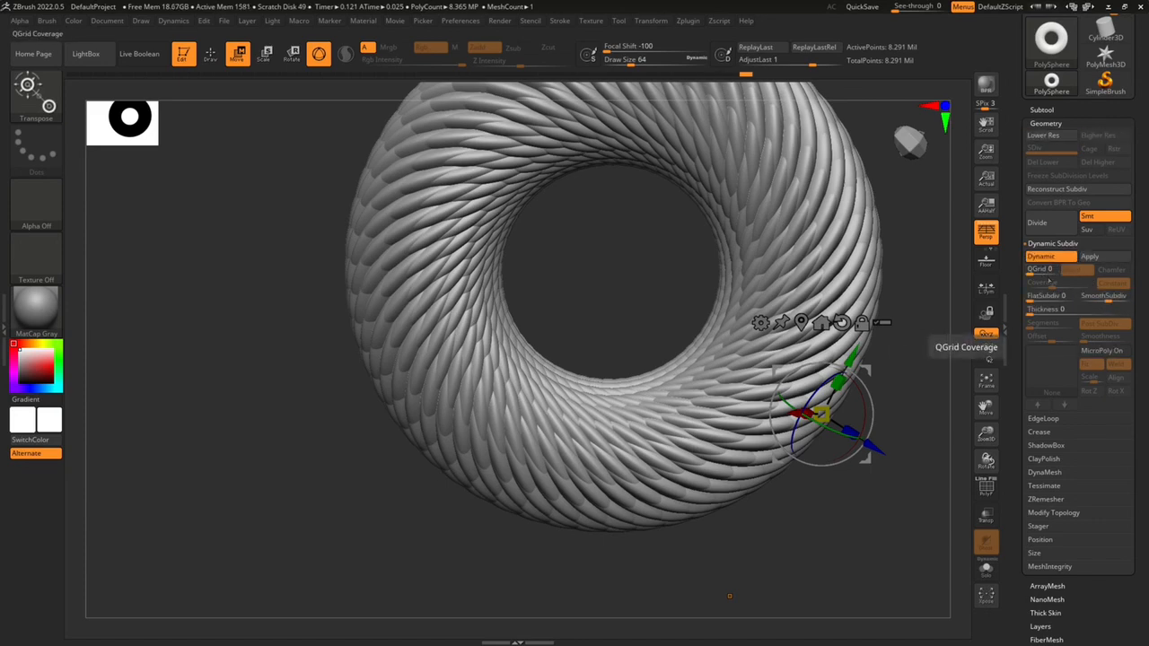
pyautogui.click(1103, 258)
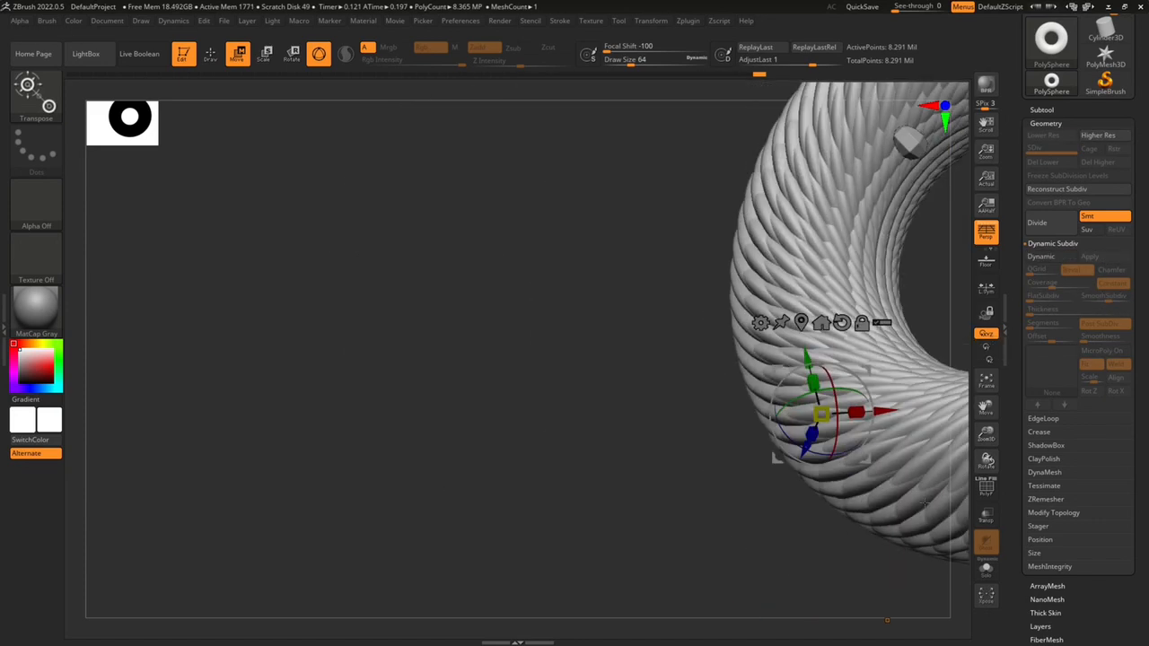
# Inspect the whole twisted ring at a smaller scale and from an oblique angle
pyautogui.moveTo(832, 508); pyautogui.dragTo(816, 503)
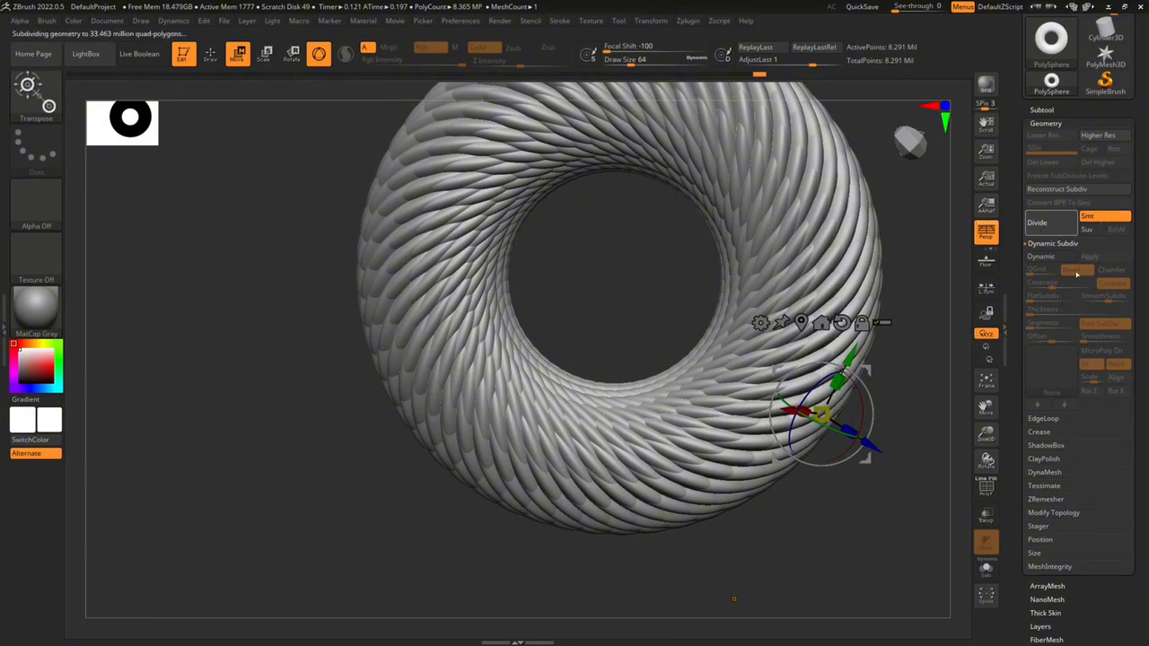
pyautogui.moveTo(813, 514)
pyautogui.mouseDown()
pyautogui.moveTo(915, 410)
pyautogui.moveTo(819, 512)
pyautogui.mouseUp()
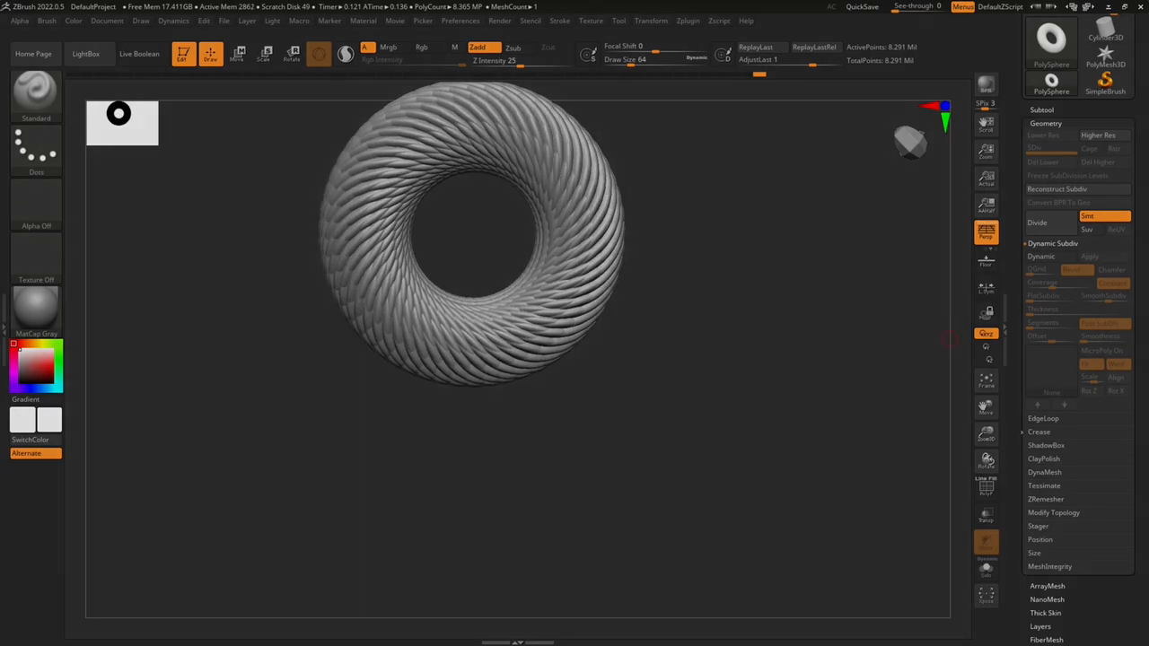
pyautogui.moveTo(985, 435); pyautogui.dragTo(839, 233)
pyautogui.moveTo(985, 435); pyautogui.dragTo(788, 319)
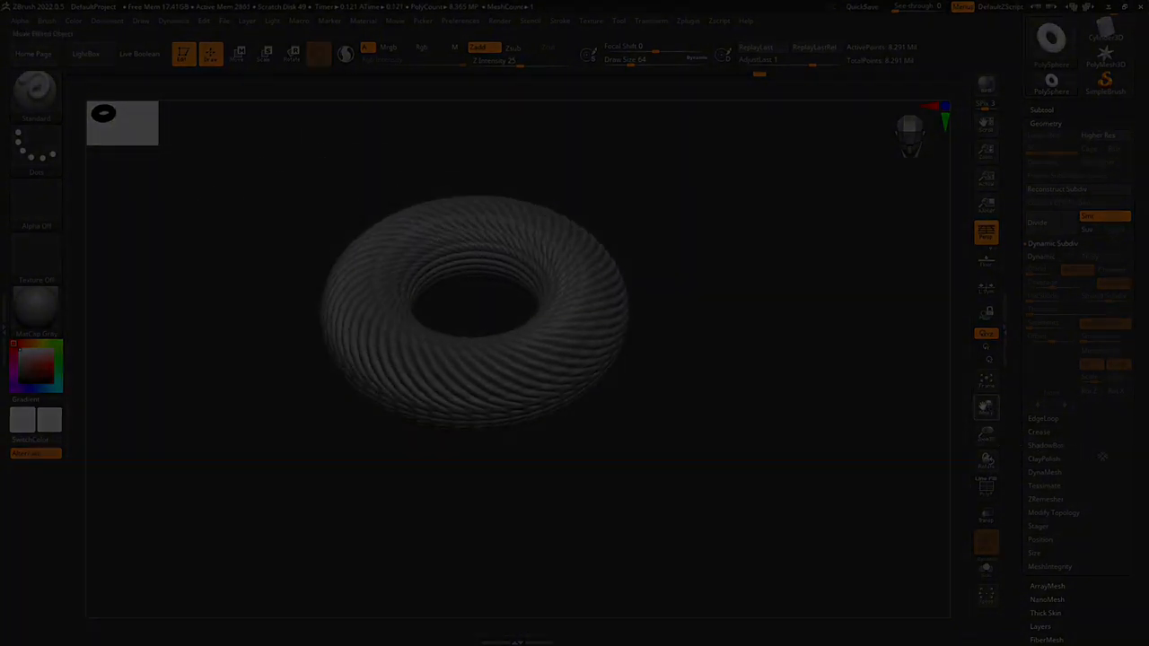